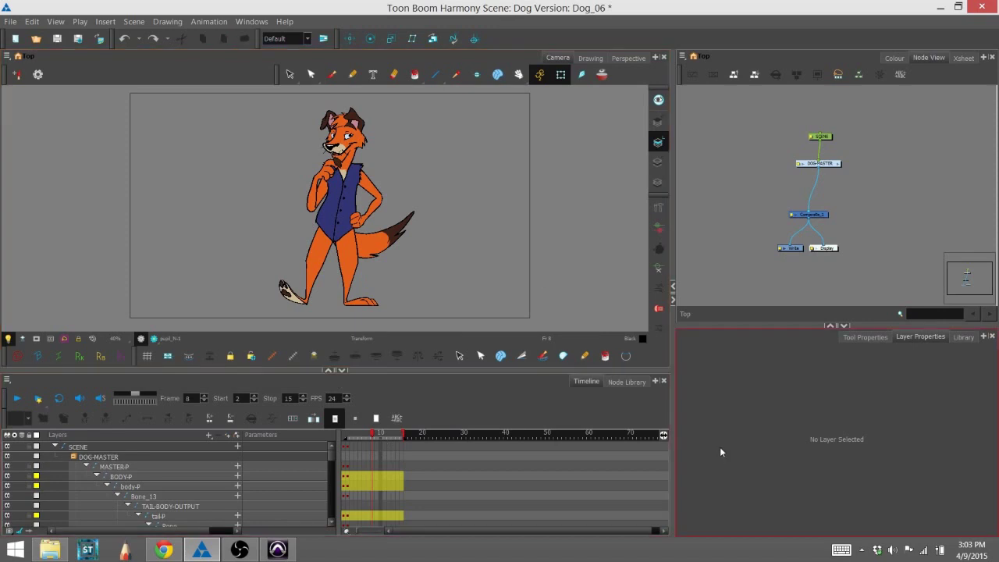
Reposition the SCENE peg and the DOG-MASTER group closer together above the Composite_1 node
click(830, 164)
click(835, 142)
drag(825, 150, 822, 143)
click(824, 182)
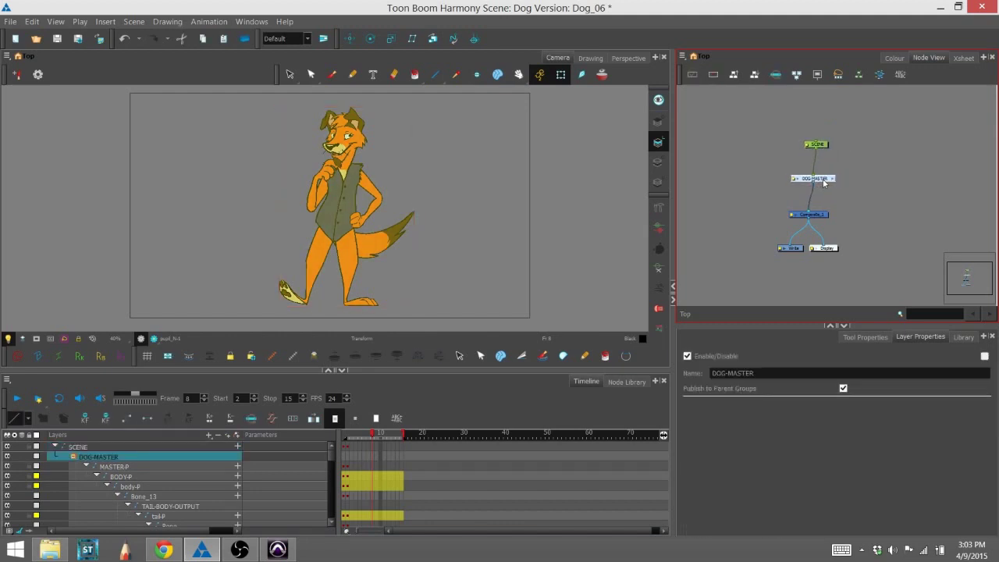
drag(824, 183, 823, 188)
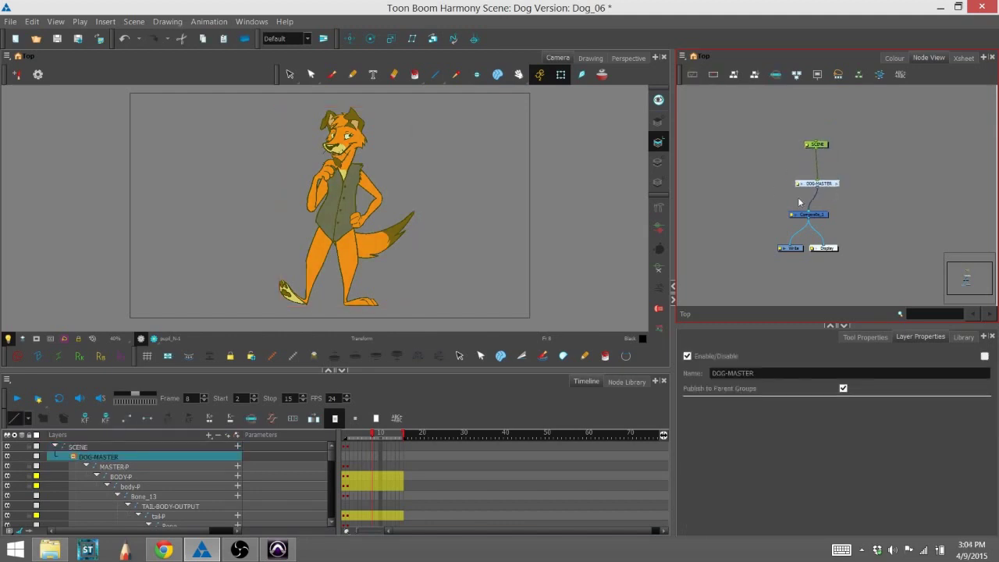
Examine the rig network inside the DOG-MASTER group and return to the top level of the node network
click(836, 183)
scroll(865, 230, down, 3)
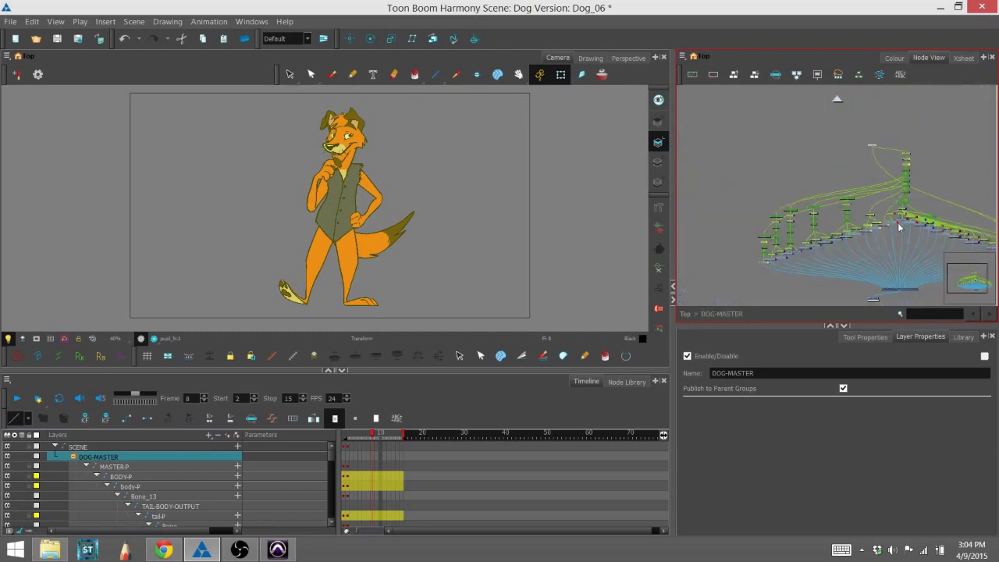
drag(898, 223, 802, 203)
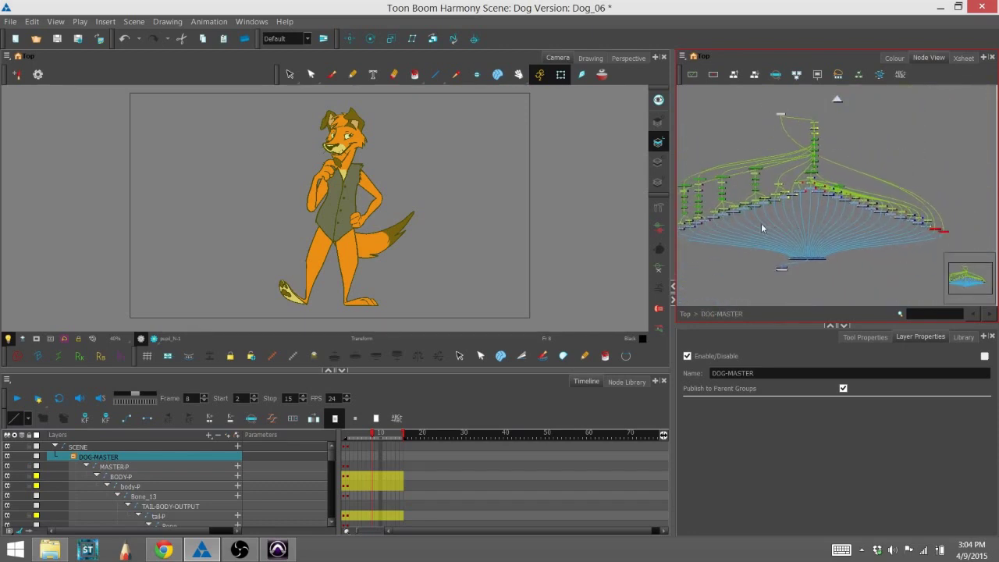
click(686, 313)
drag(799, 248, 787, 252)
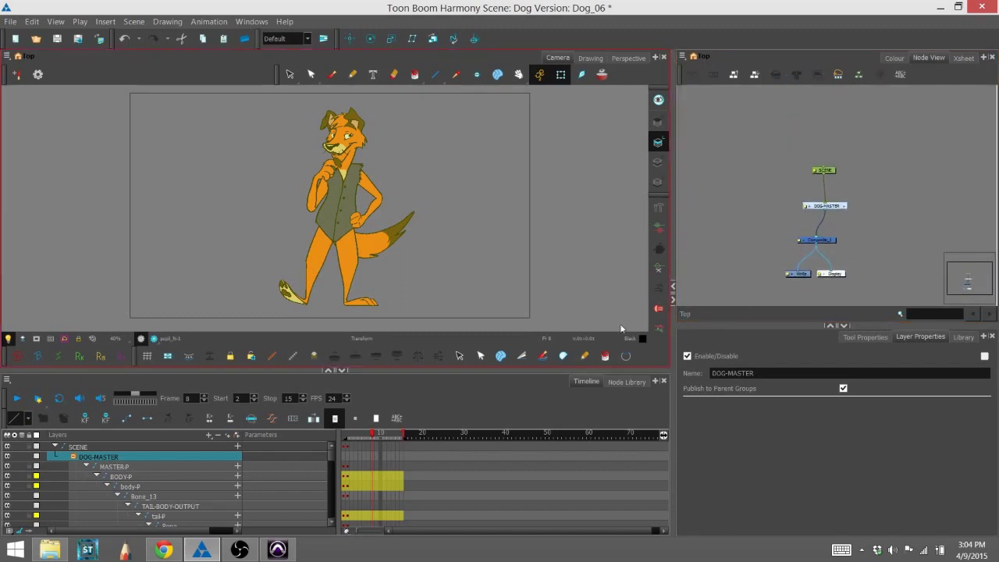
Search the node library for "high" and add a Highlight node beside the DOG-MASTER group
click(625, 382)
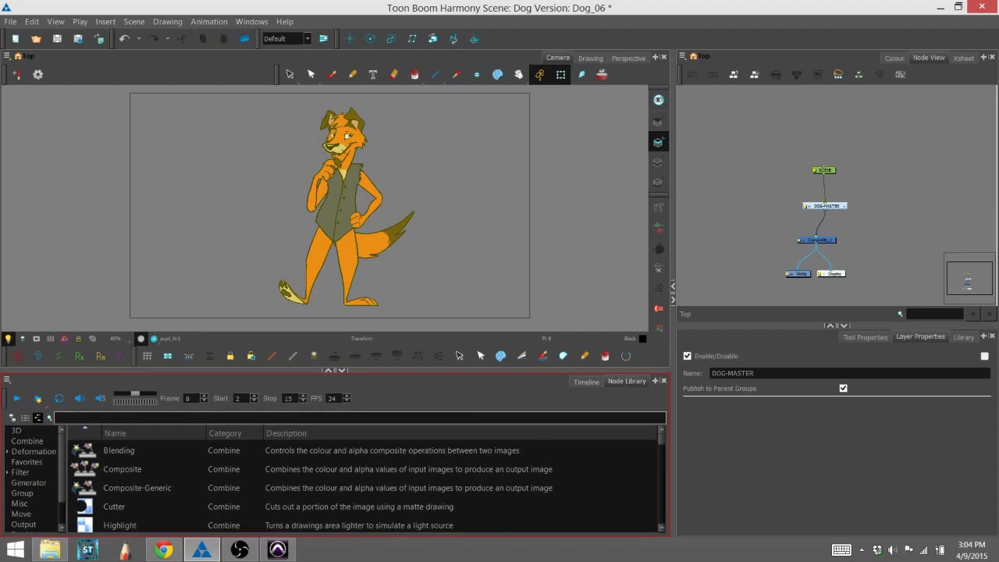
click(129, 418)
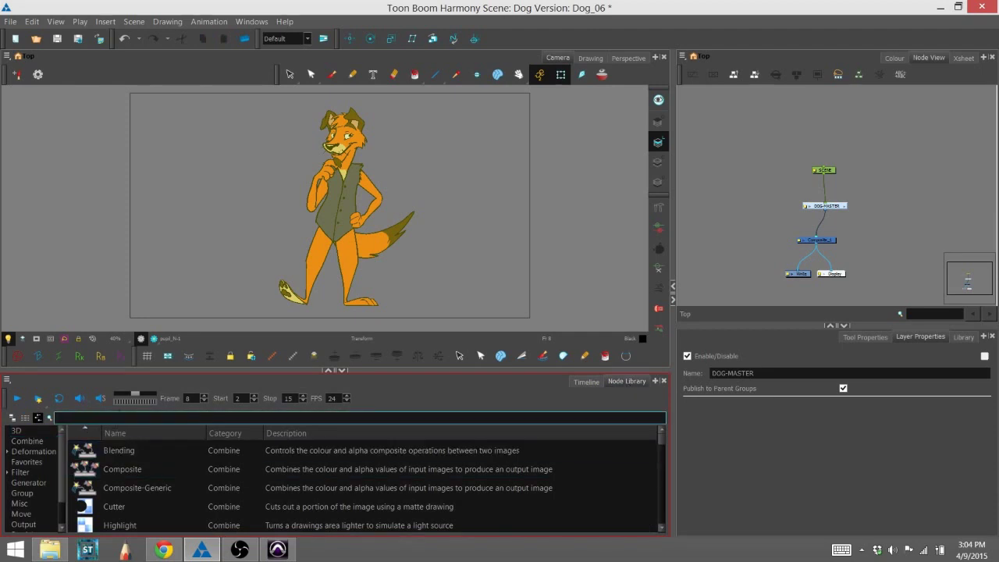
text(high)
click(166, 456)
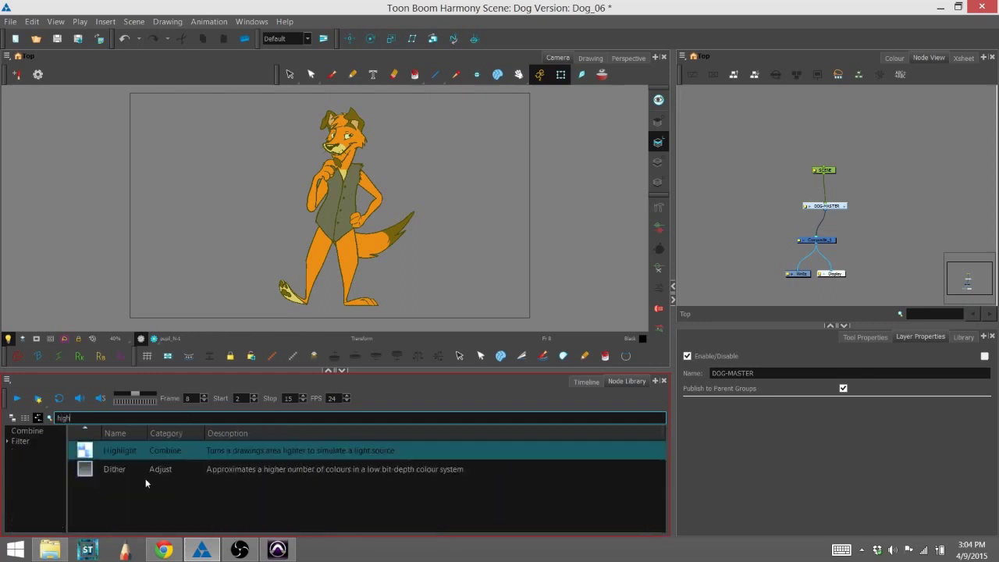
click(120, 448)
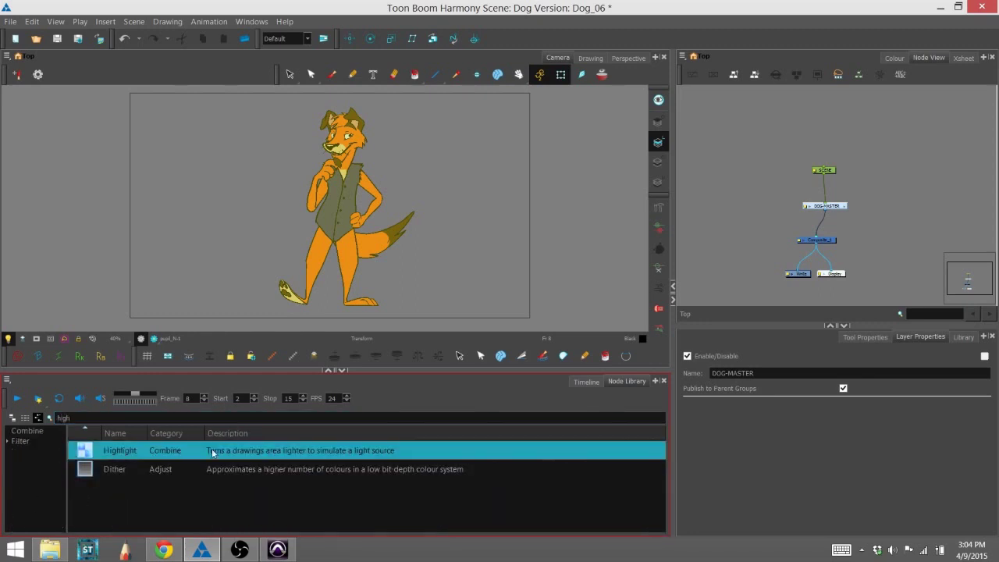
drag(215, 444, 769, 217)
Examine the Highlight node's input ports up close
drag(837, 206, 841, 206)
click(783, 218)
scroll(783, 219, up, 4)
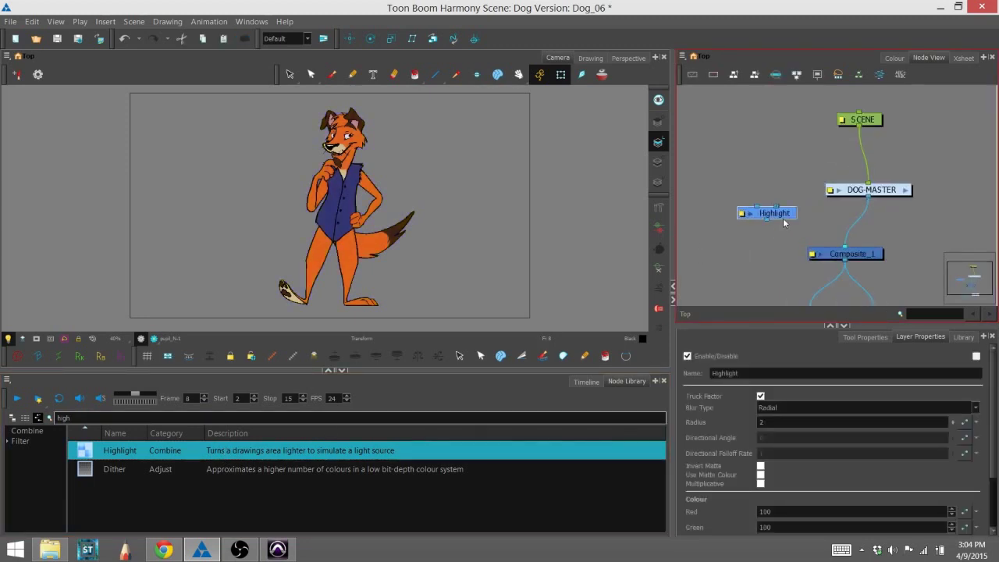
drag(790, 220, 812, 219)
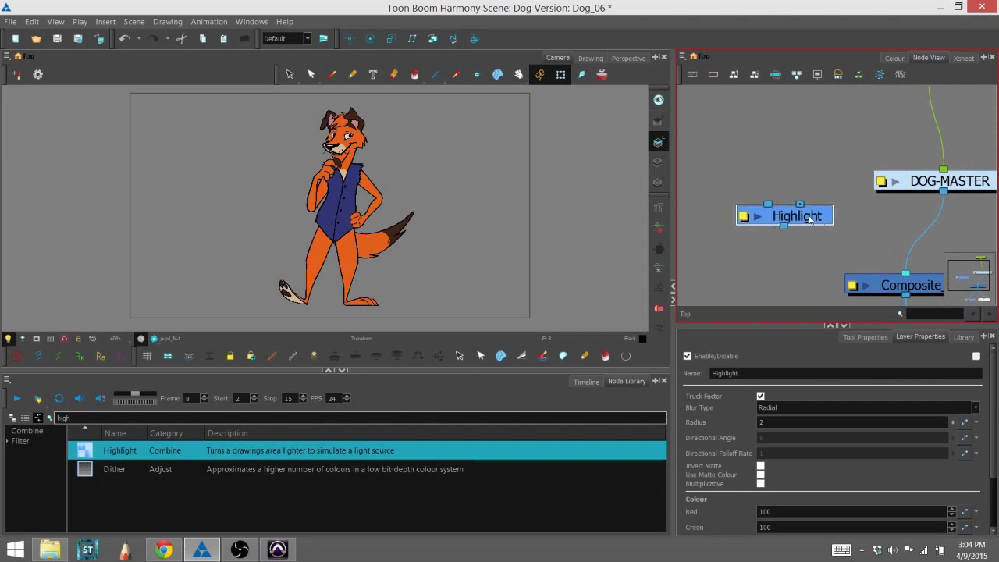
drag(809, 217, 804, 221)
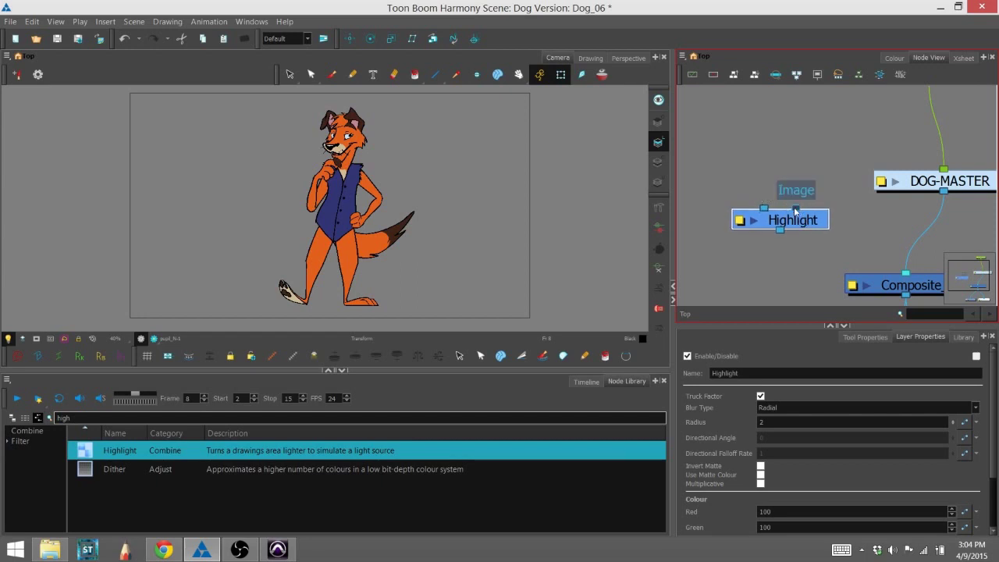
click(759, 152)
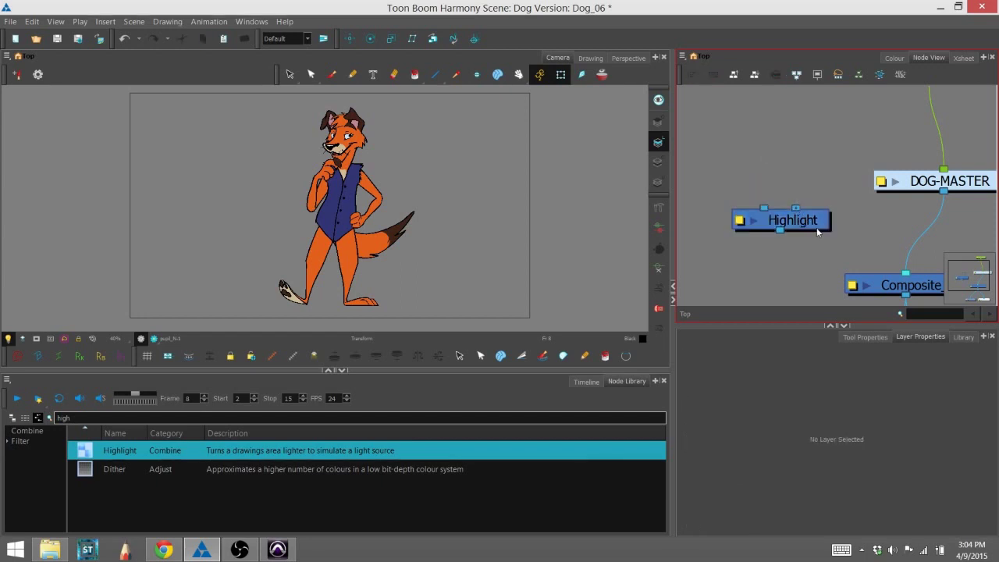
Move the SCENE and DOG-MASTER nodes up to make room above Composite_1
scroll(819, 228, down, 2)
drag(884, 198, 874, 154)
click(849, 132)
click(878, 164)
double_click(874, 153)
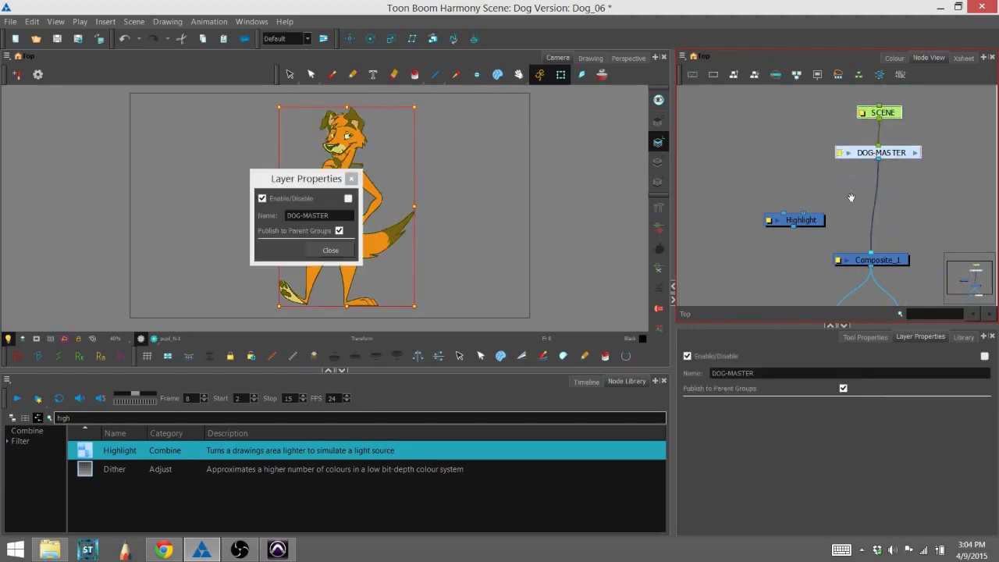
click(351, 179)
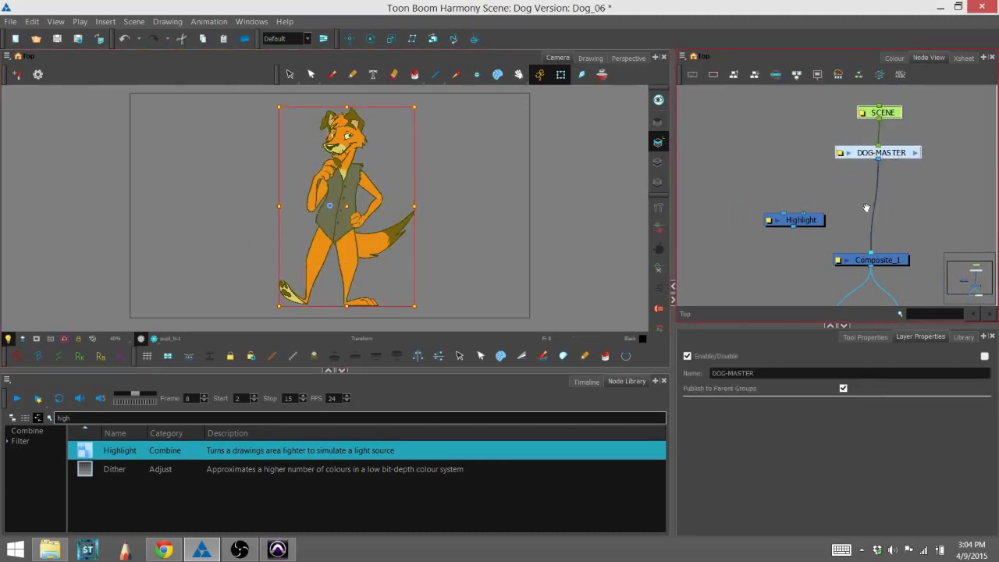
Wire DOG-MASTER into the Highlight node's Image port and connect the Highlight output to Composite_1
drag(801, 218, 831, 206)
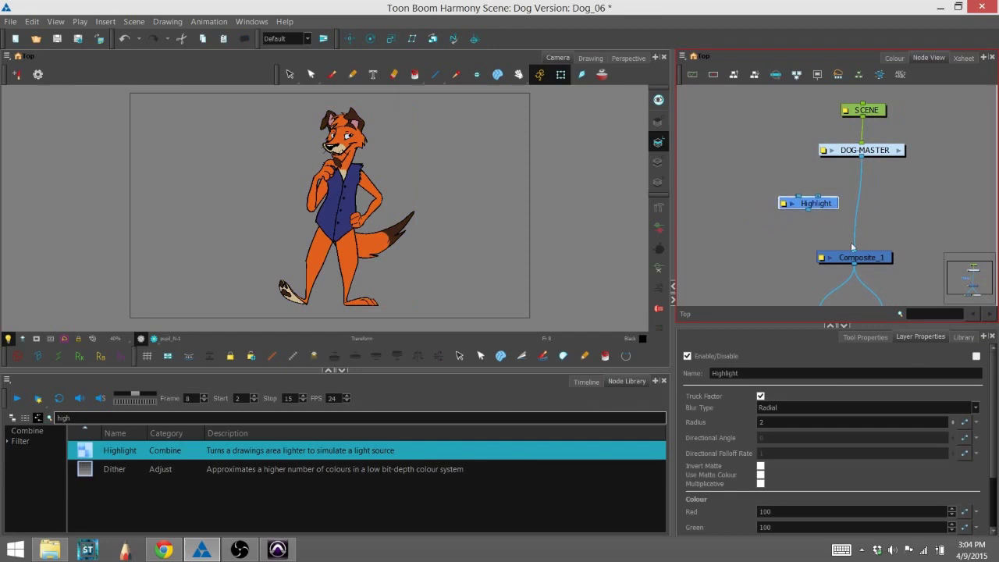
drag(856, 249, 809, 197)
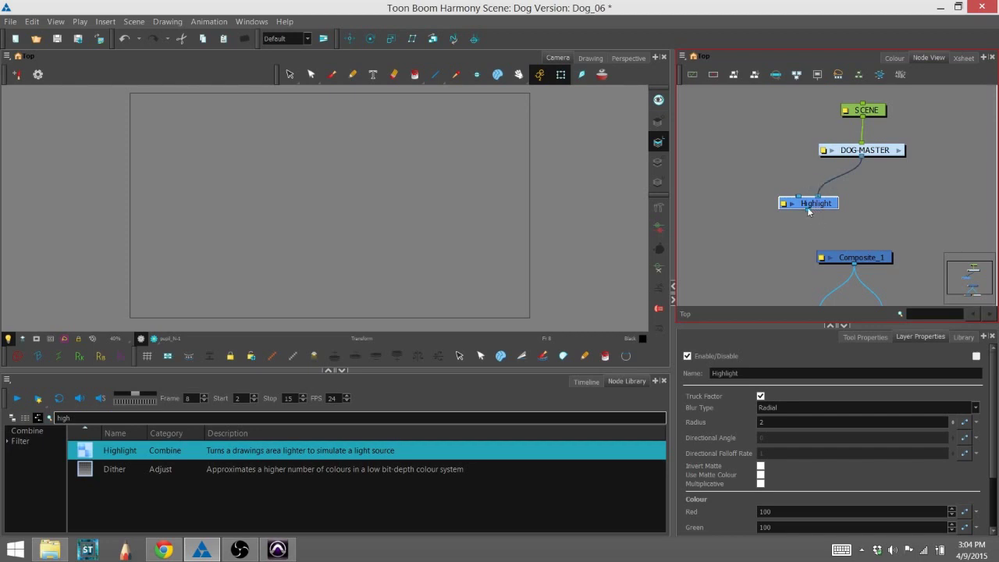
drag(809, 213, 863, 250)
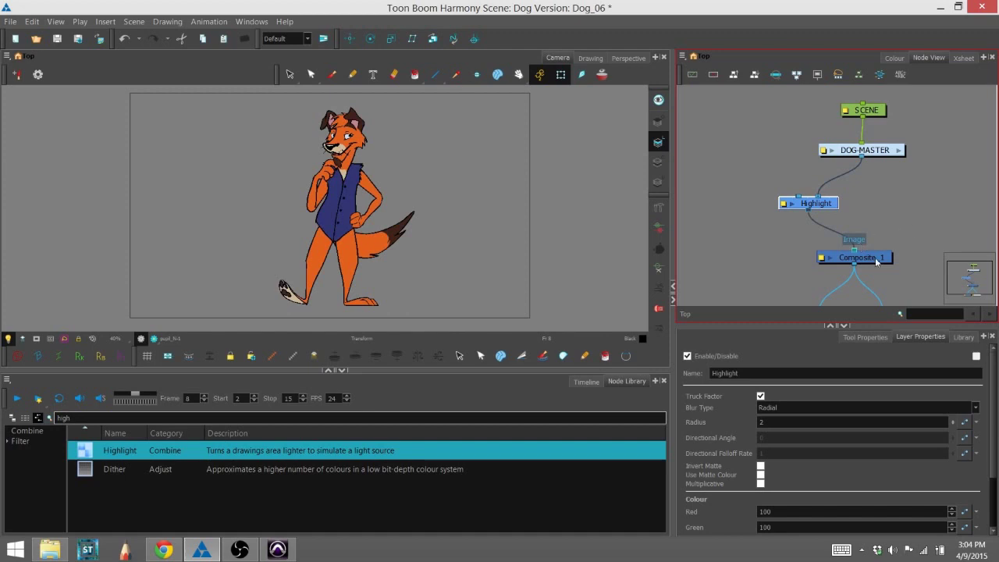
Disconnect the Highlight node and reconnect DOG-MASTER directly to Composite_1
click(780, 224)
drag(855, 250, 817, 231)
drag(870, 204, 855, 251)
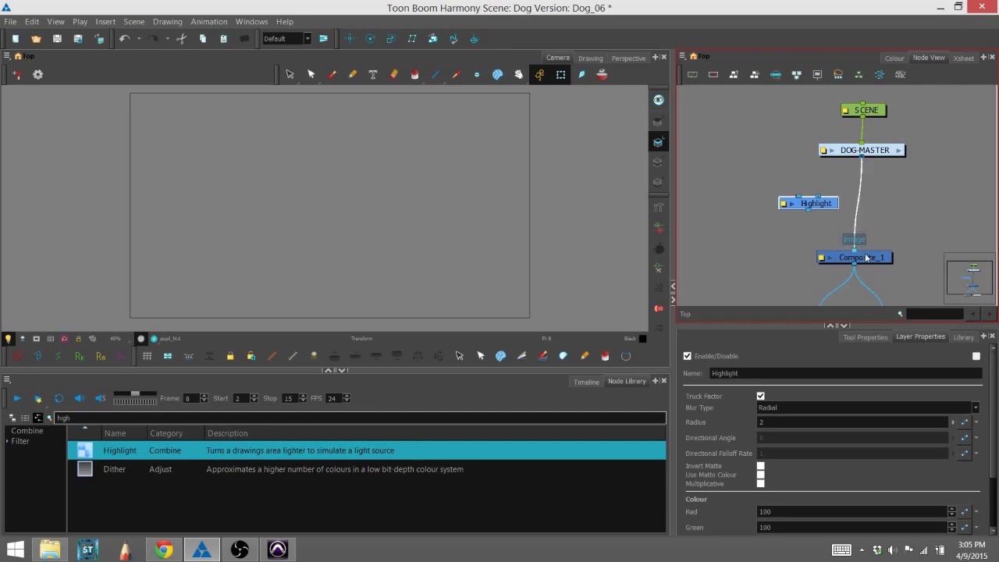
Insert the Highlight node into the existing connection between DOG-MASTER and Composite_1, feeding its Image port
drag(829, 207, 853, 214)
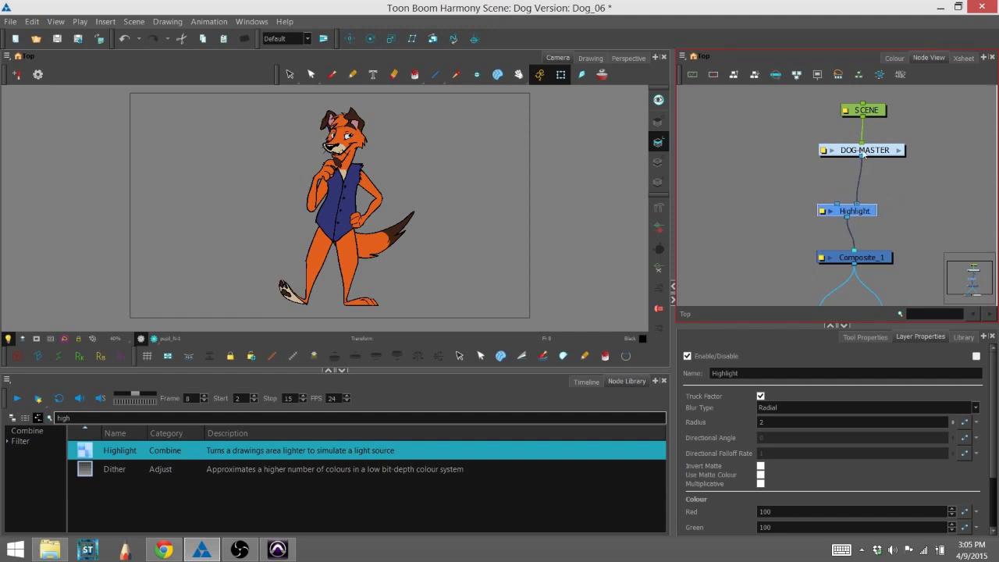
drag(862, 156, 826, 177)
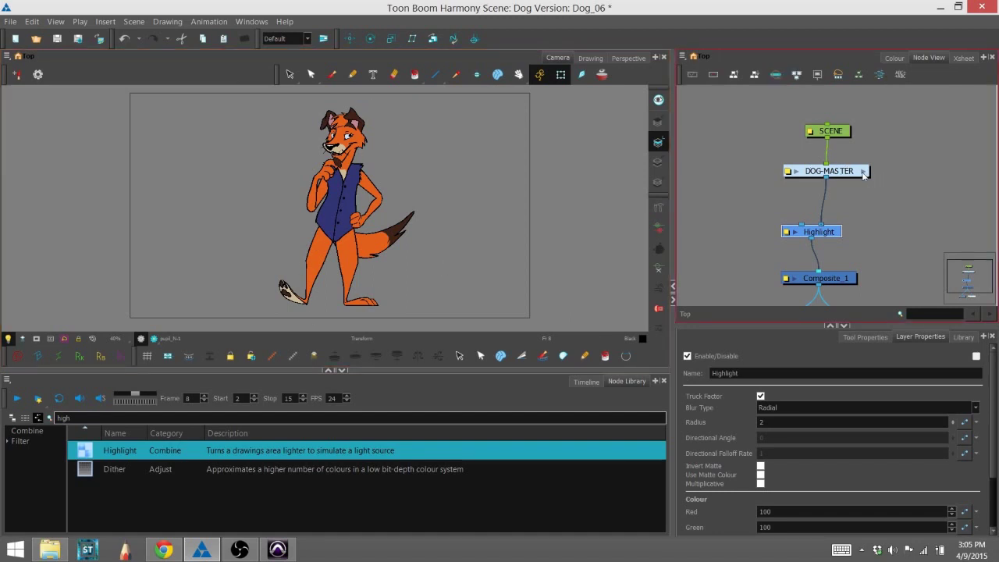
Clone the DOG-MASTER group with both drawings and timing, and place the clone to the left of the original
click(849, 174)
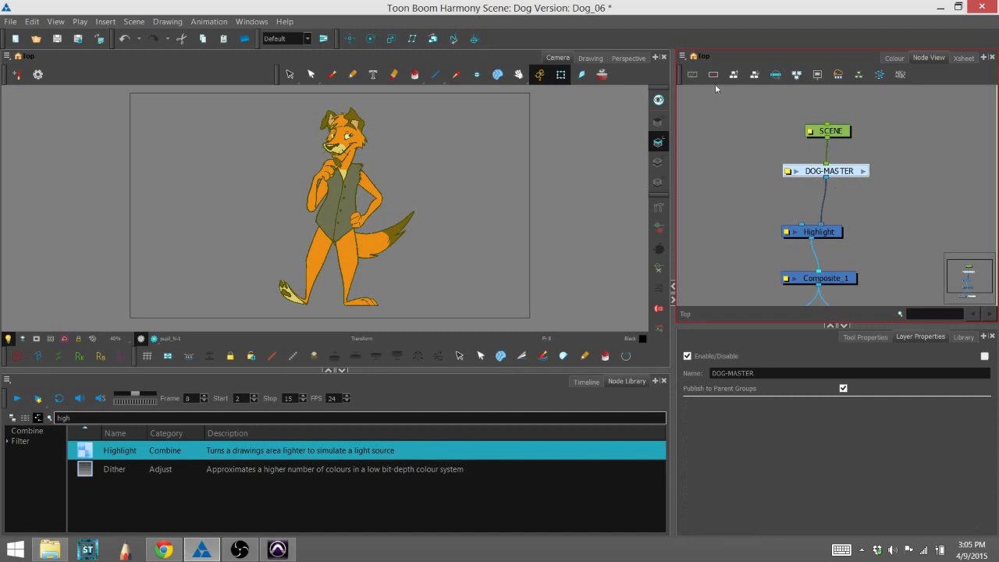
click(683, 56)
mouse_move(705, 109)
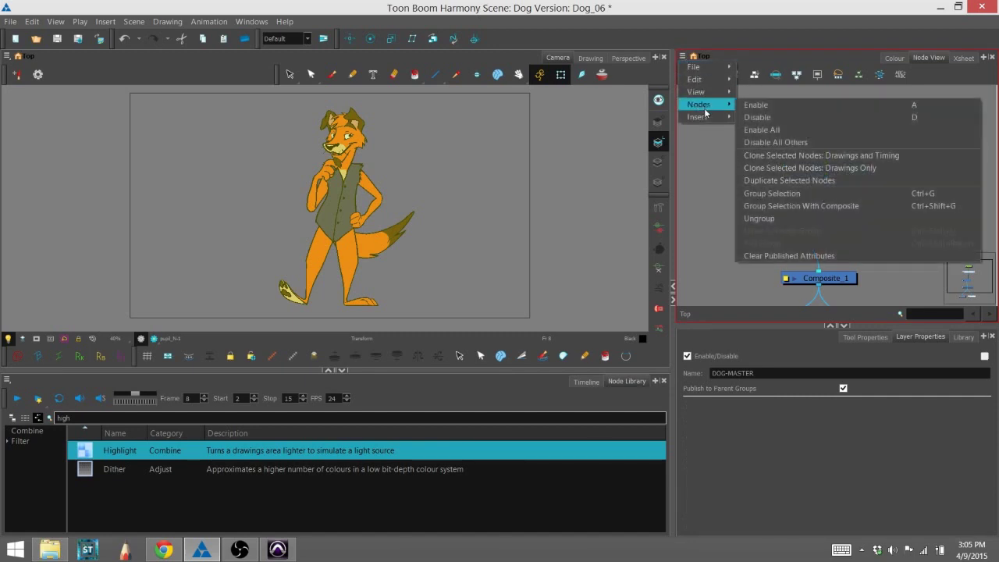
click(812, 156)
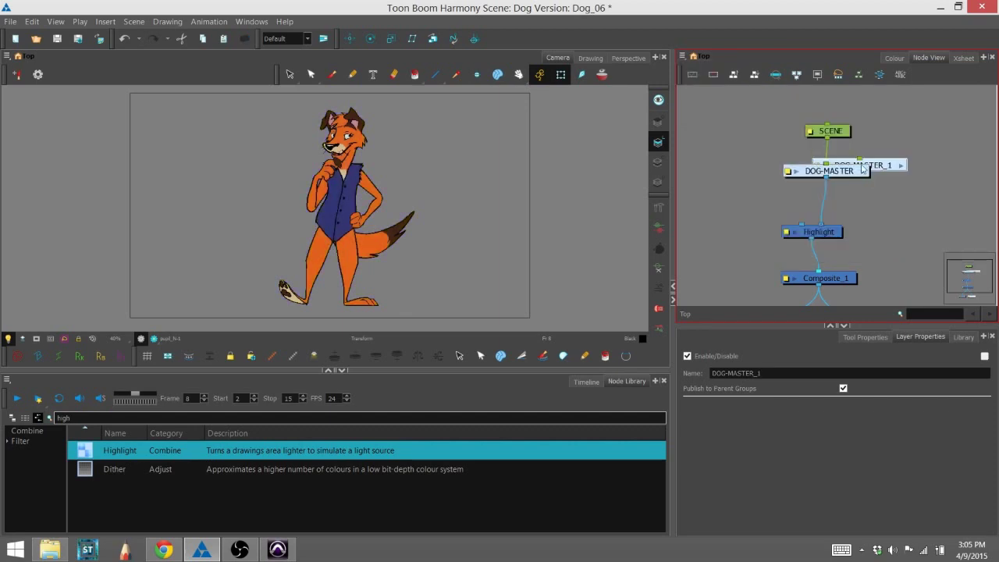
drag(852, 187, 882, 171)
drag(791, 183, 786, 173)
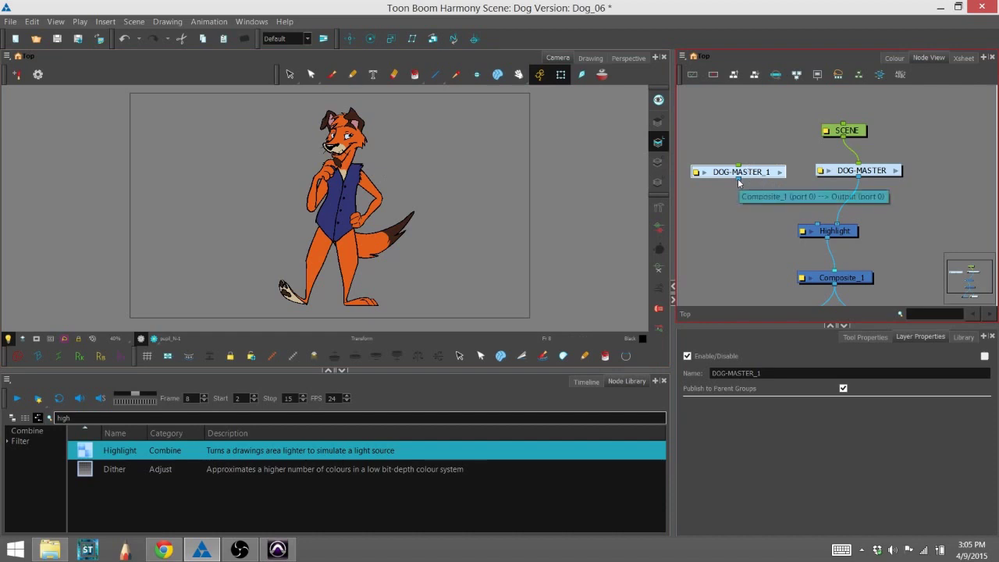
Connect the output of the cloned DOG-MASTER_1 group to the Highlight node's Matte port
drag(738, 181, 817, 226)
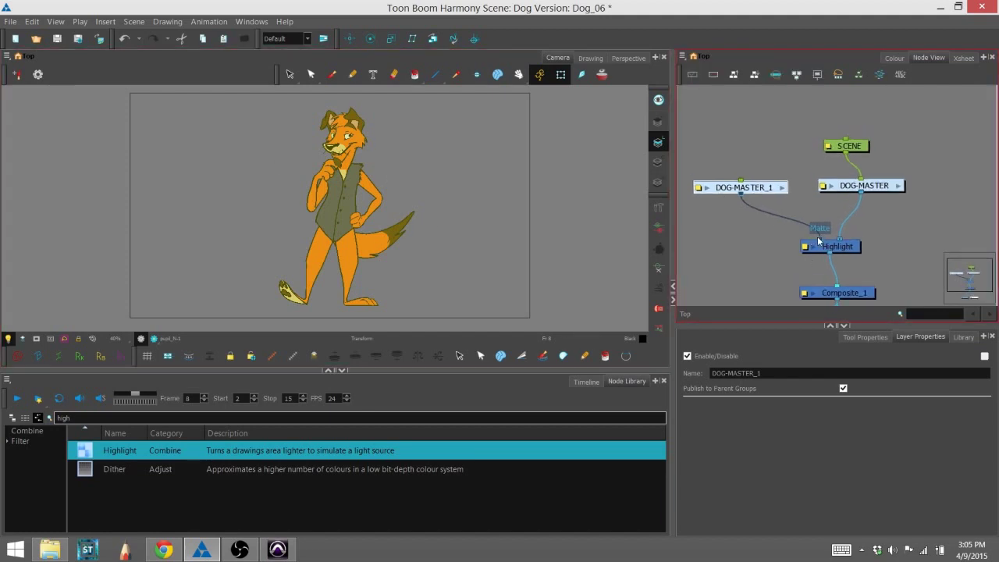
mouse_move(818, 238)
mouse_down()
mouse_move(802, 221)
mouse_move(818, 239)
mouse_up()
drag(755, 193, 758, 190)
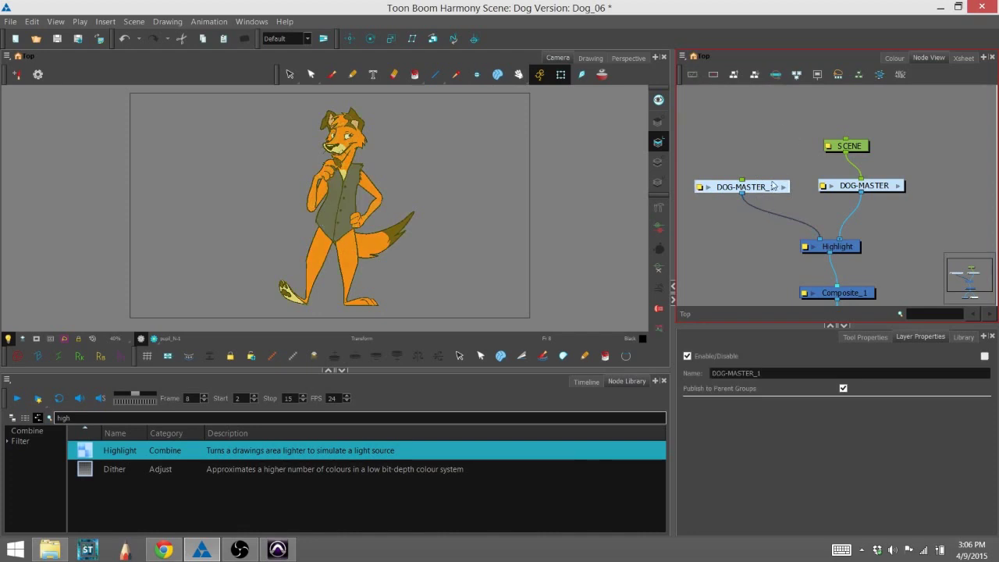
Add a parent peg above DOG-MASTER_1 and connect that peg to the SCENE peg
key(ctrl+p)
drag(758, 125, 767, 132)
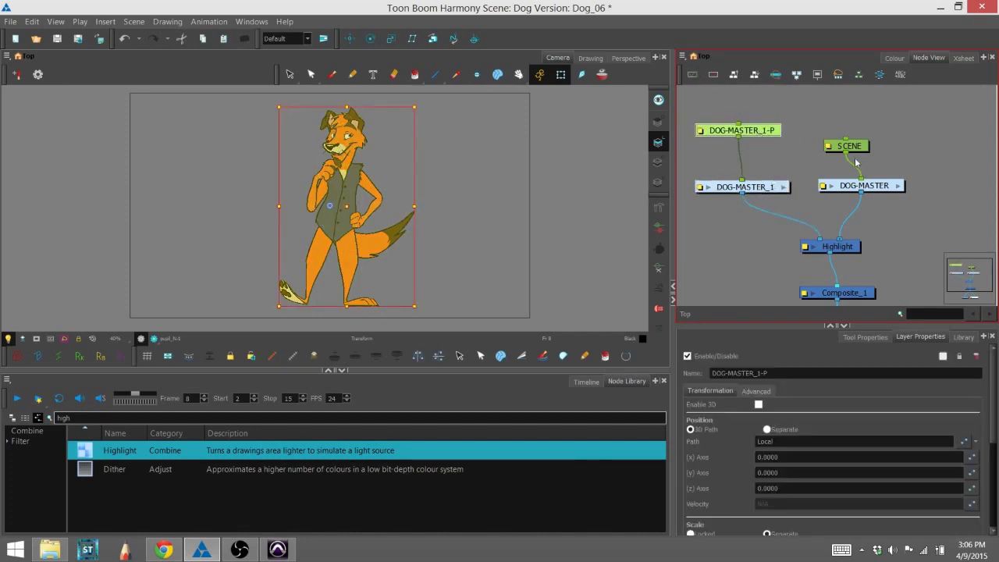
drag(857, 149, 848, 210)
drag(854, 159, 844, 126)
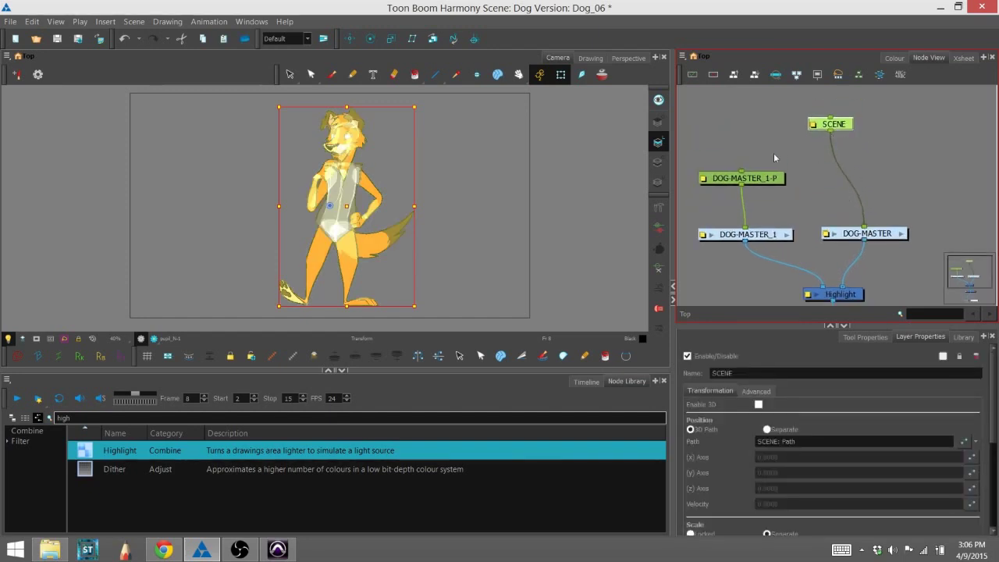
drag(744, 173, 820, 118)
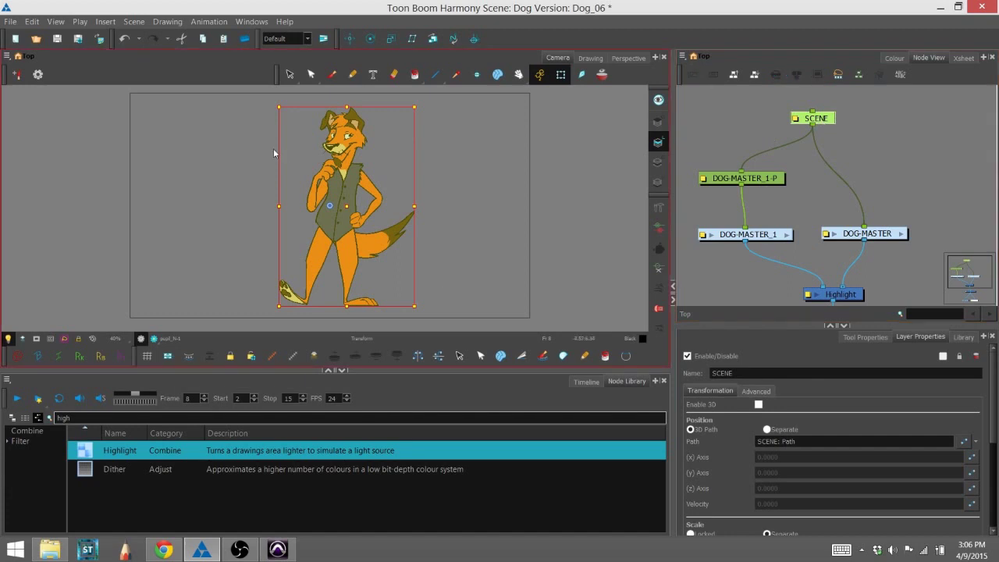
With the DOG-MASTER_1-P peg selected, go to frame 2 and switch the Camera view to render preview
click(770, 180)
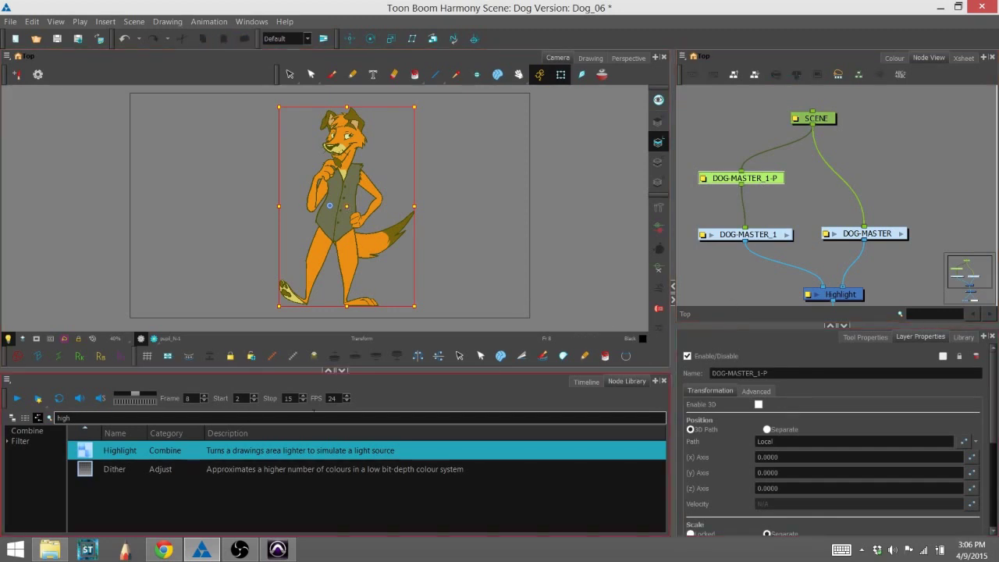
click(582, 382)
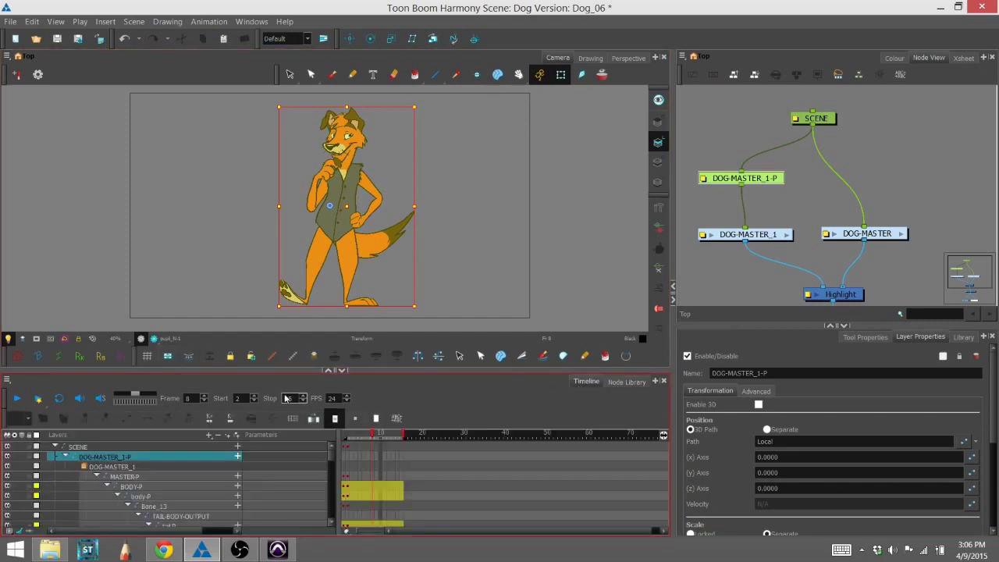
drag(353, 438, 347, 435)
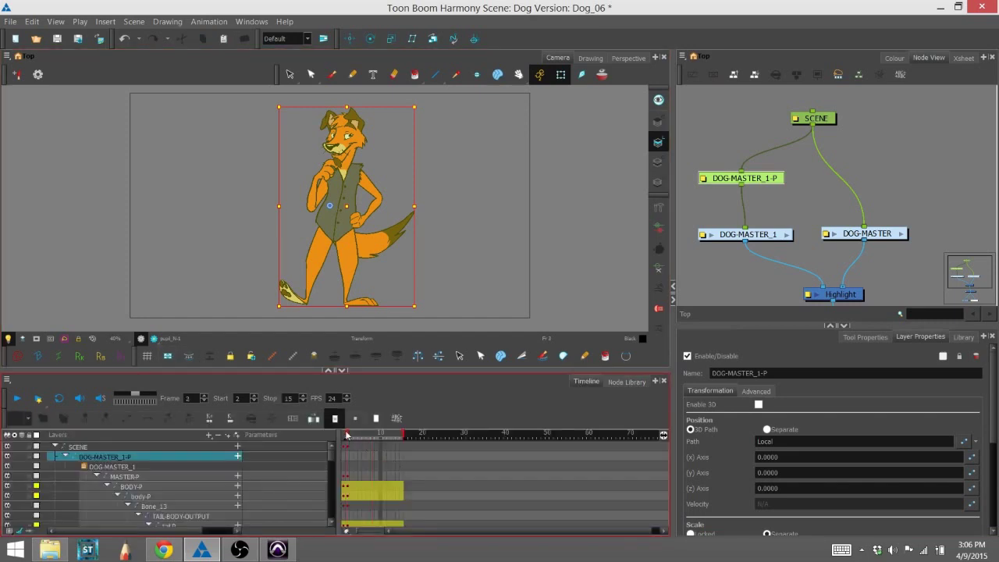
click(154, 340)
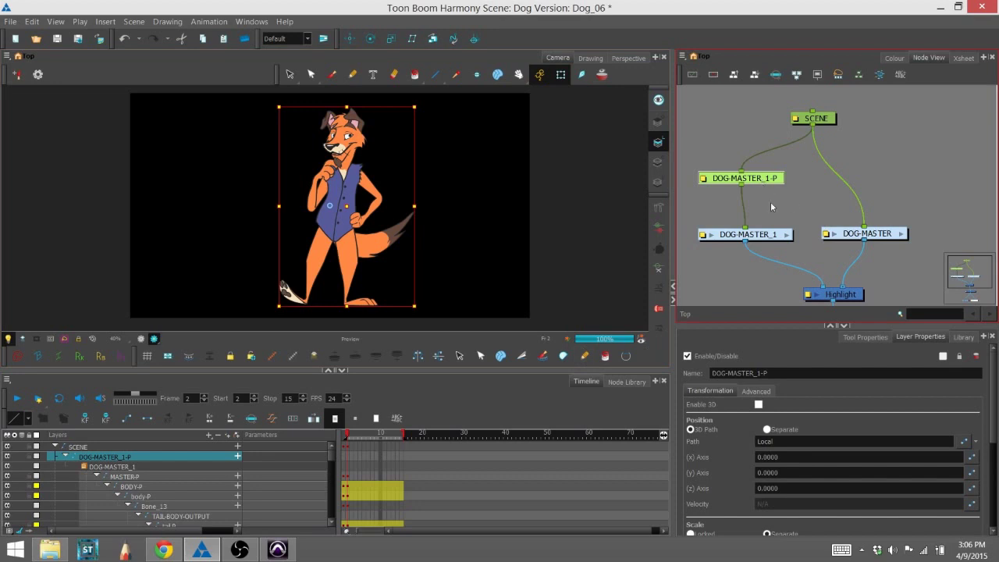
drag(763, 202, 794, 192)
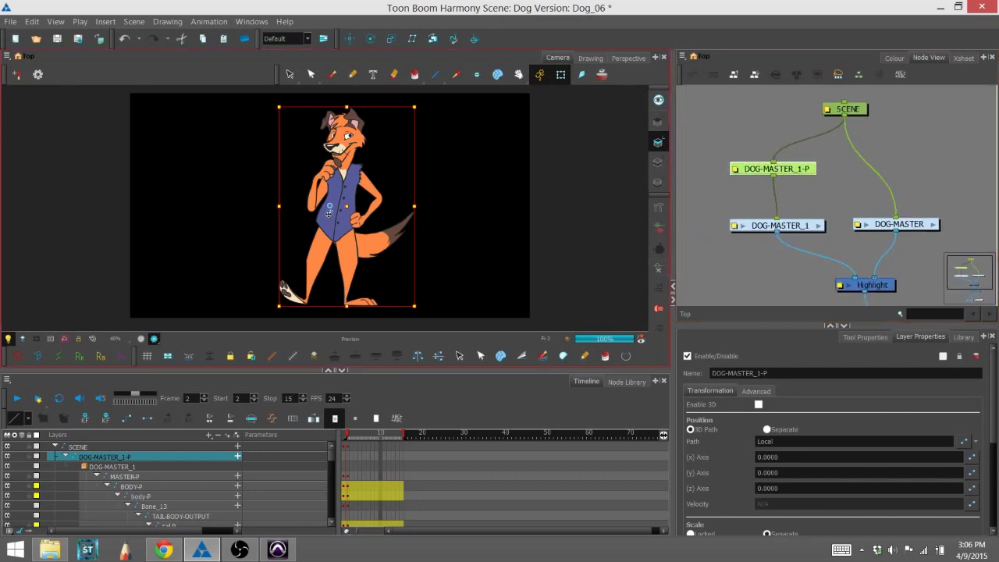
Offset the DOG-MASTER_1-P peg slightly right and down from the original character, to about 0.18 E and 0.22 S
drag(348, 206, 351, 209)
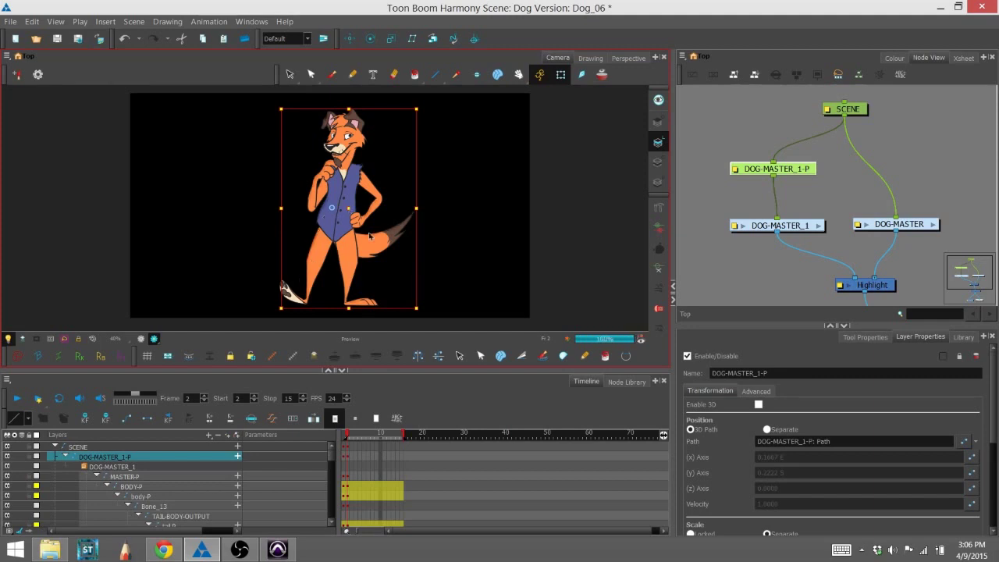
scroll(331, 219, up, 3)
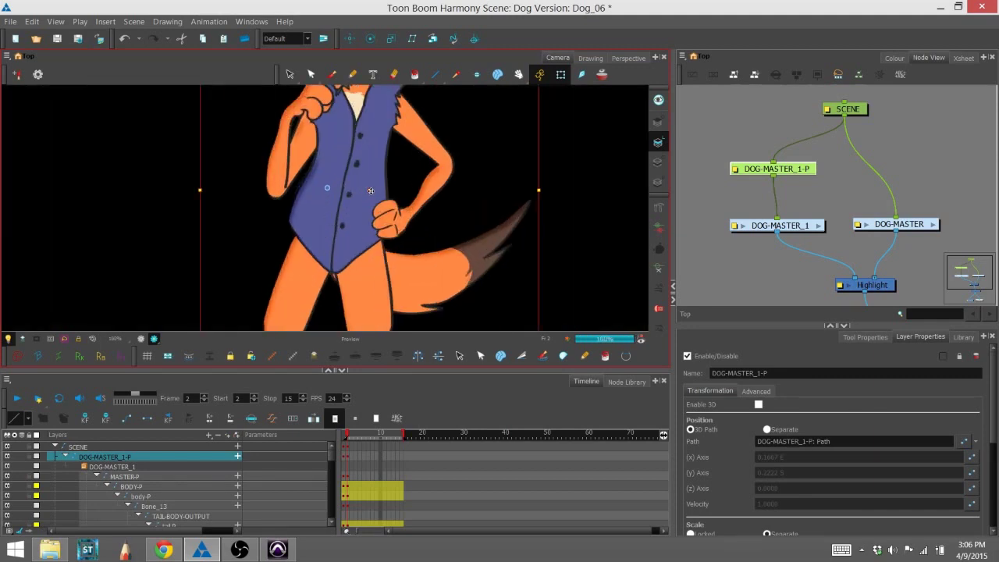
drag(370, 191, 375, 193)
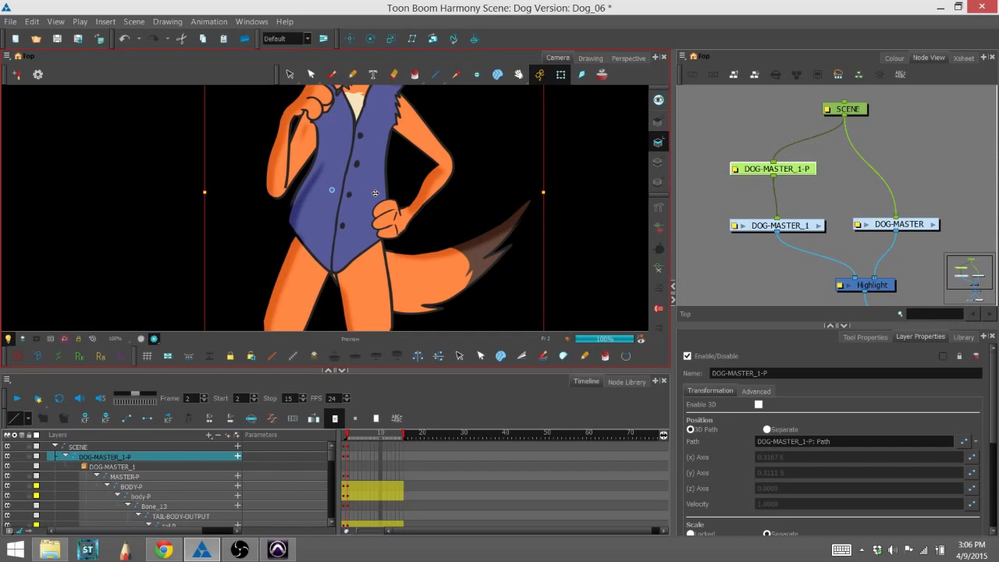
drag(376, 192, 371, 191)
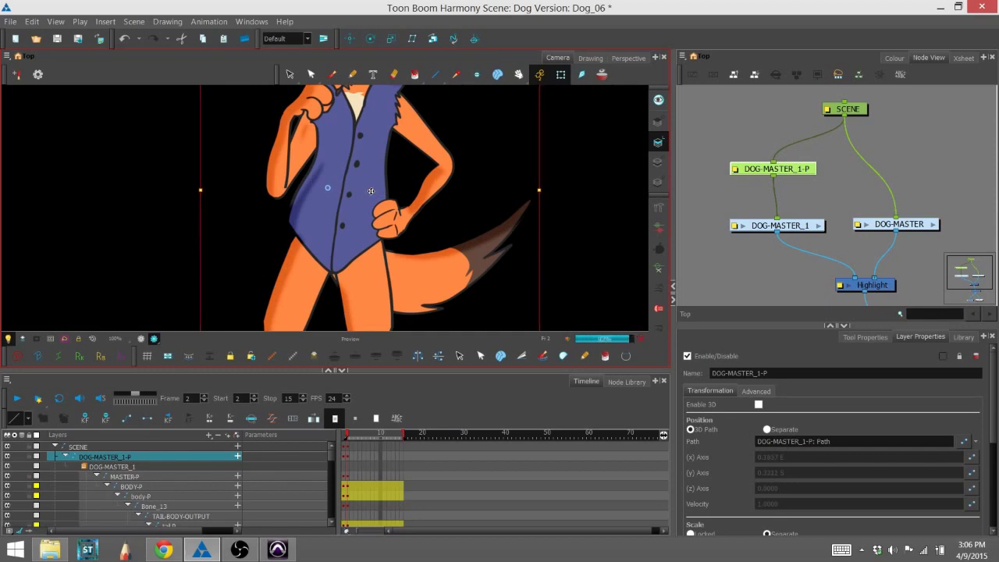
scroll(299, 207, down, 2)
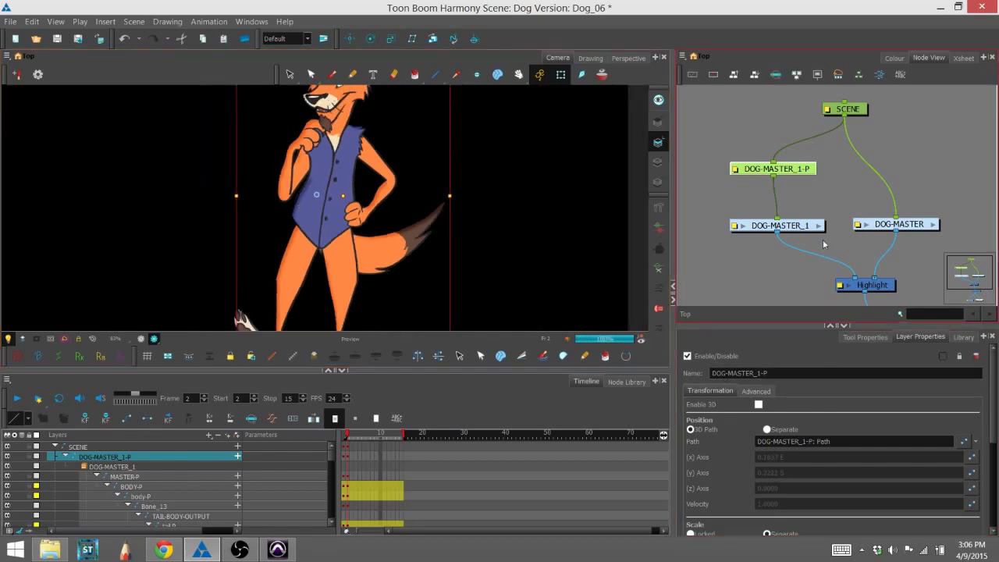
Enable Invert Matte on the Highlight node
drag(872, 270, 832, 201)
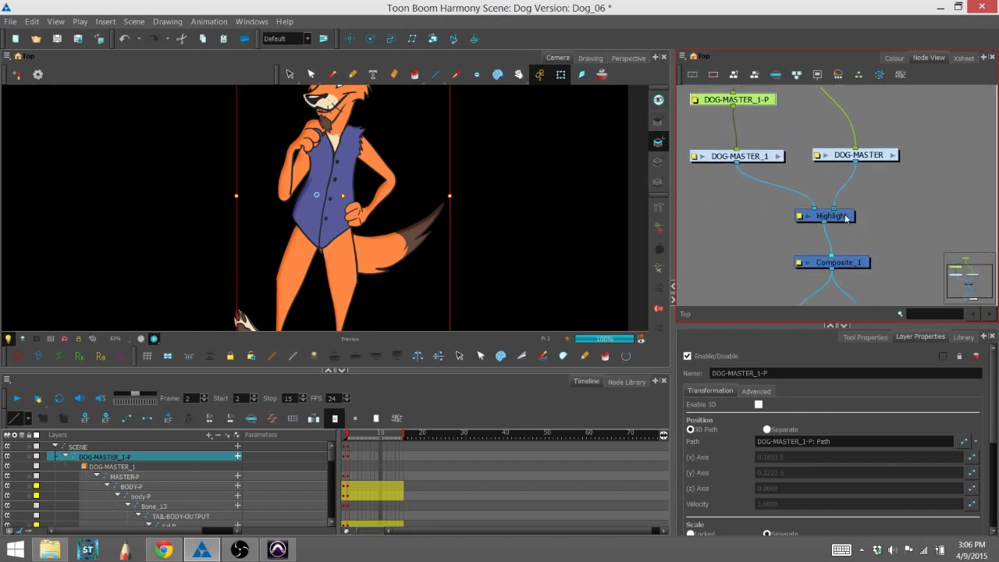
click(848, 219)
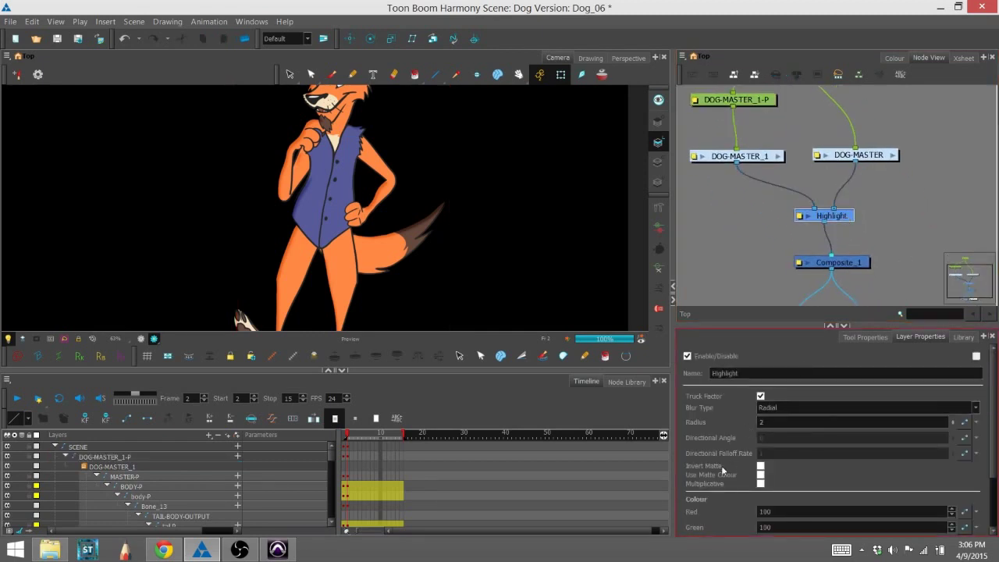
click(761, 466)
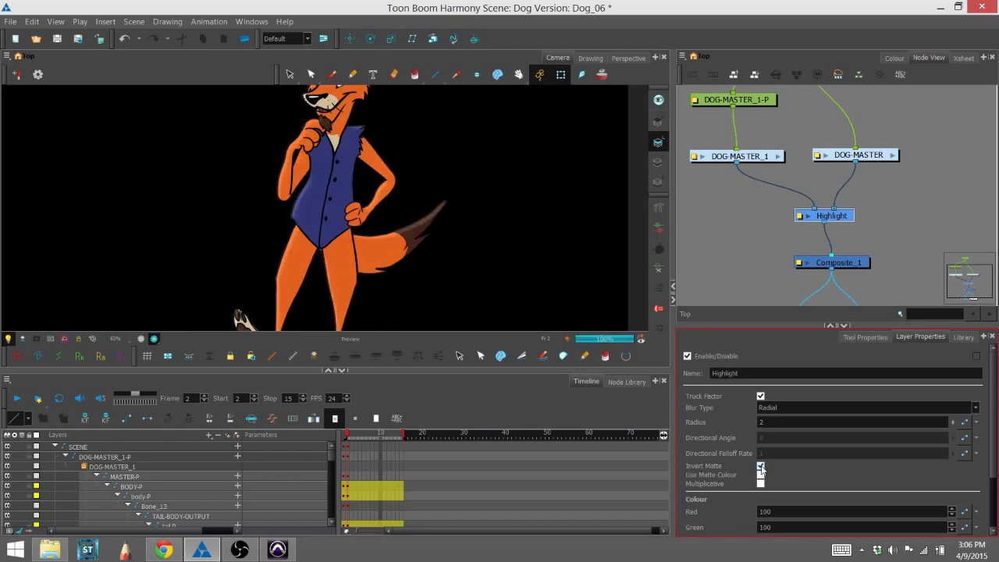
Raise the Highlight node's intensity to 2.2
drag(465, 211, 479, 262)
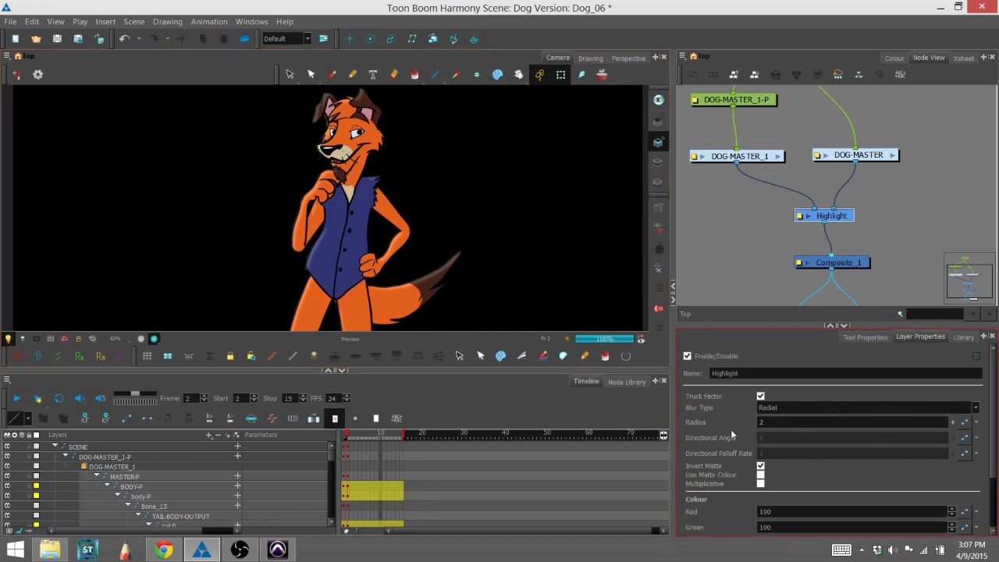
scroll(725, 409, down, 3)
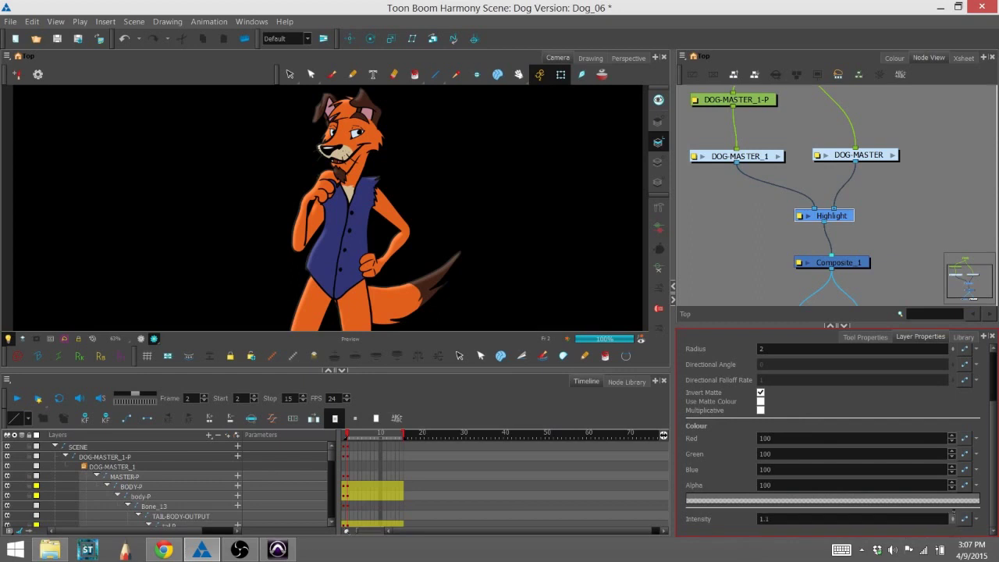
drag(953, 497, 954, 501)
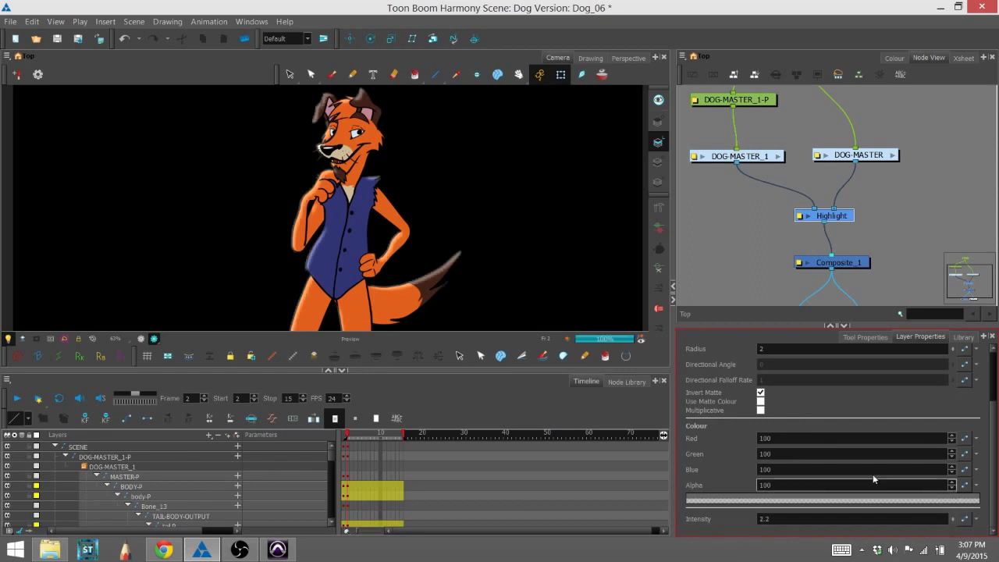
click(434, 191)
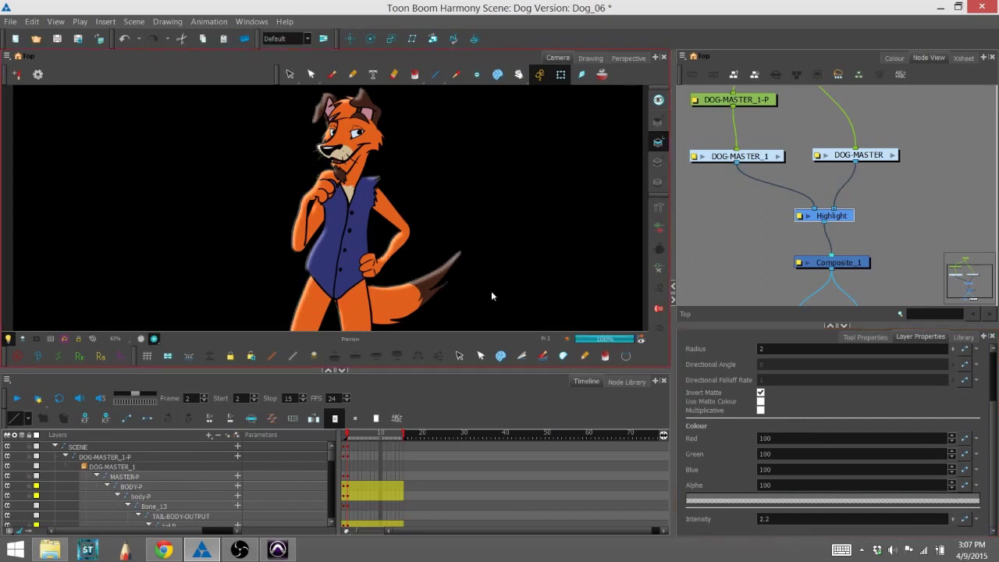
drag(480, 282, 463, 223)
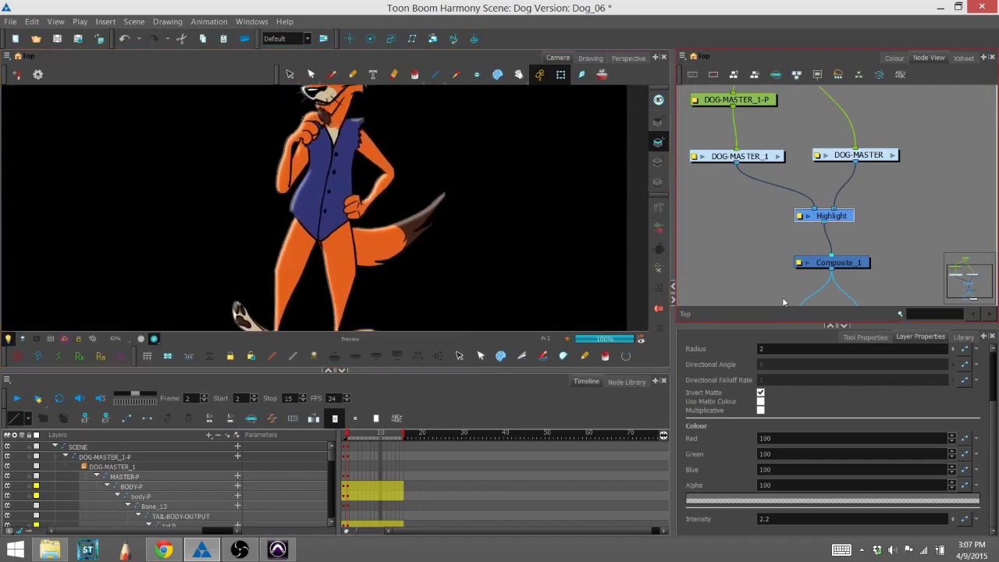
Add a Colour-Card node from the Favorites category and connect it to Composite_1 beside the Highlight input
drag(873, 267, 834, 224)
click(826, 220)
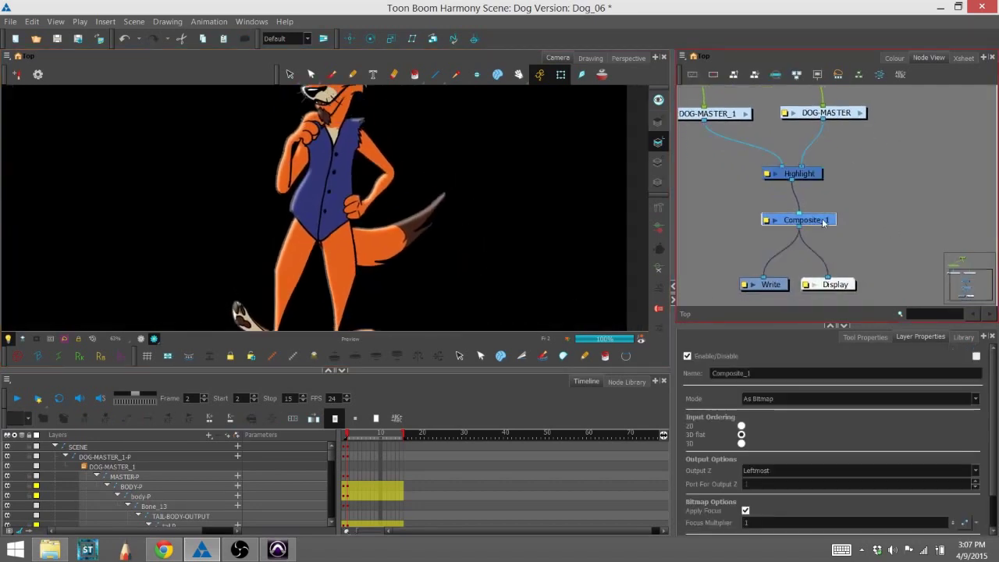
click(622, 383)
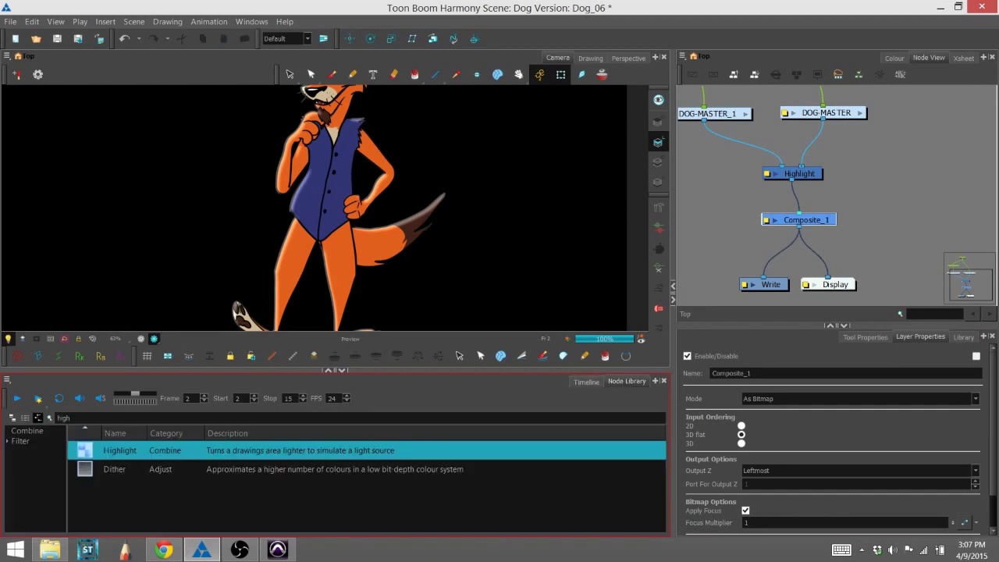
double_click(64, 417)
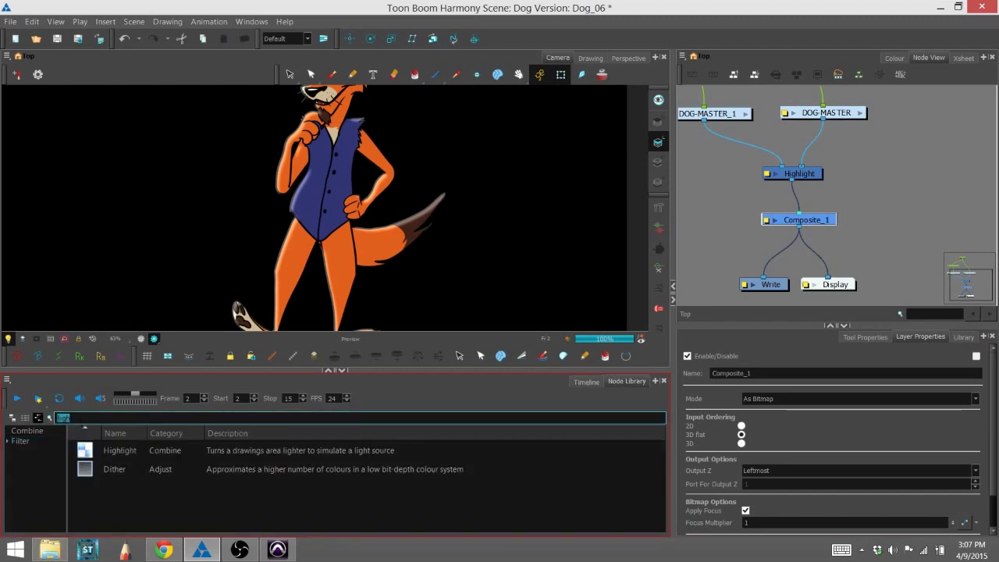
key(BackSpace)
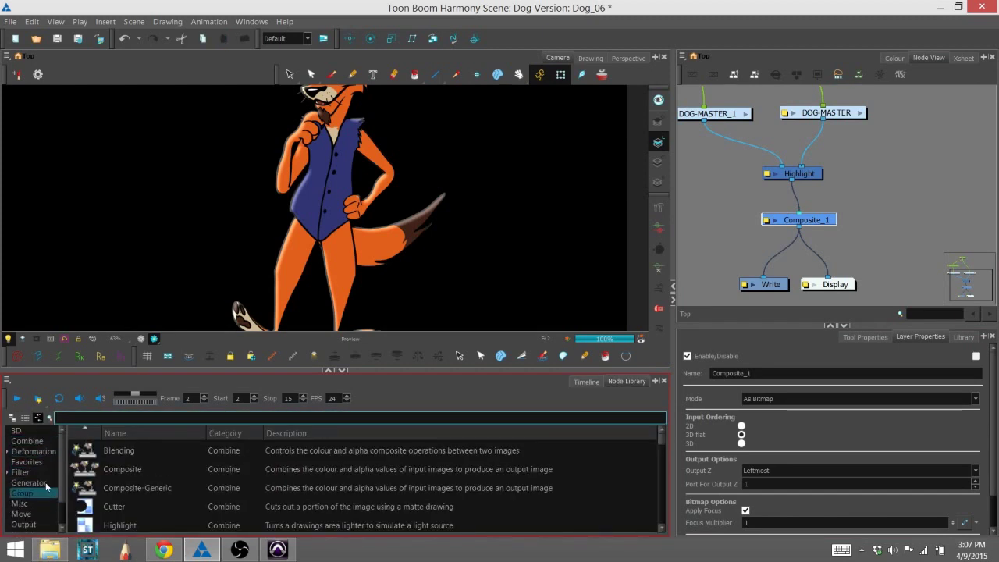
click(27, 462)
click(144, 490)
drag(143, 489, 828, 216)
drag(871, 178, 889, 179)
Set the Colour-Card to a neutral grey of 141, 141, 141 and move its node farther right of Highlight
scroll(601, 226, down, 3)
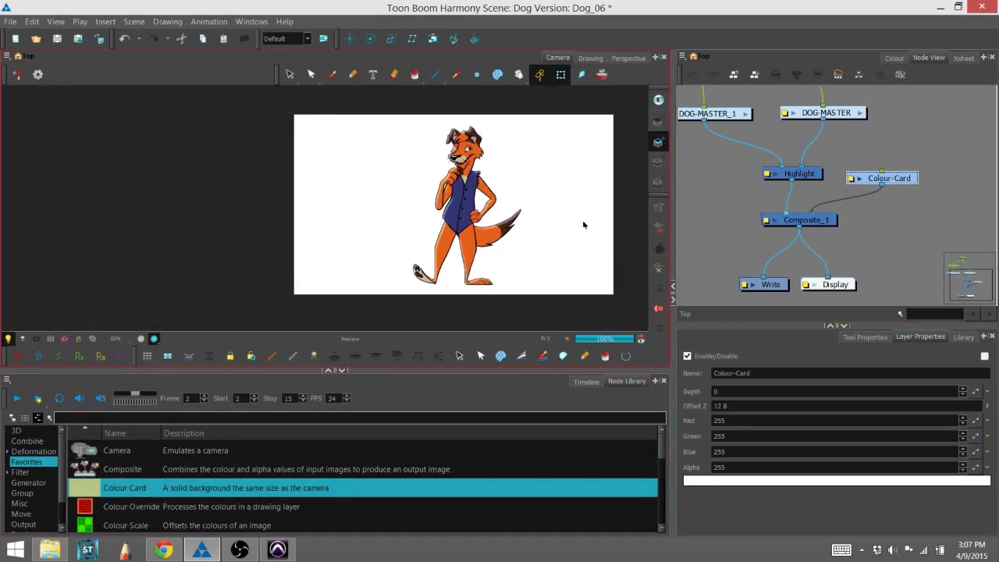
scroll(567, 223, up, 1)
drag(560, 220, 484, 239)
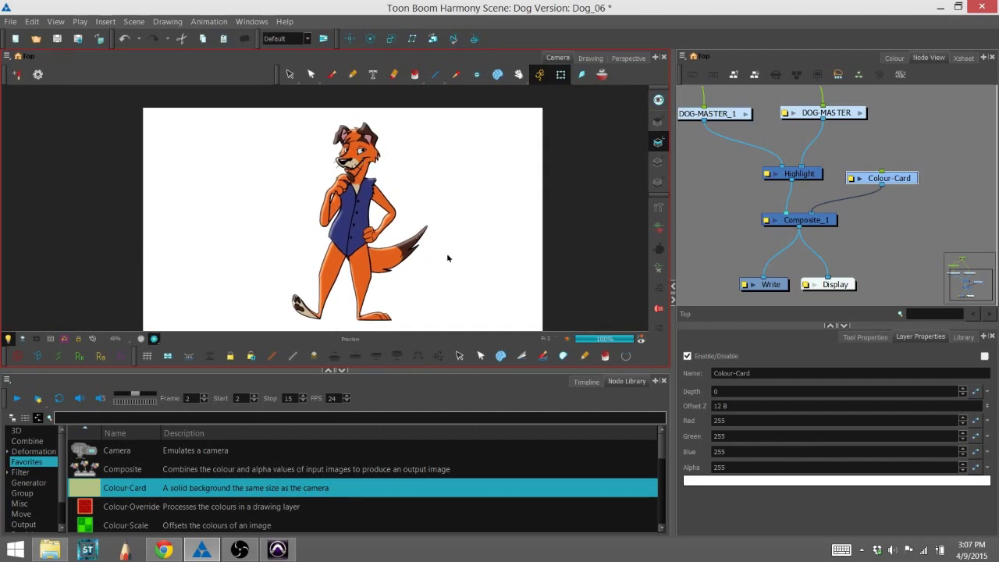
drag(464, 276, 469, 265)
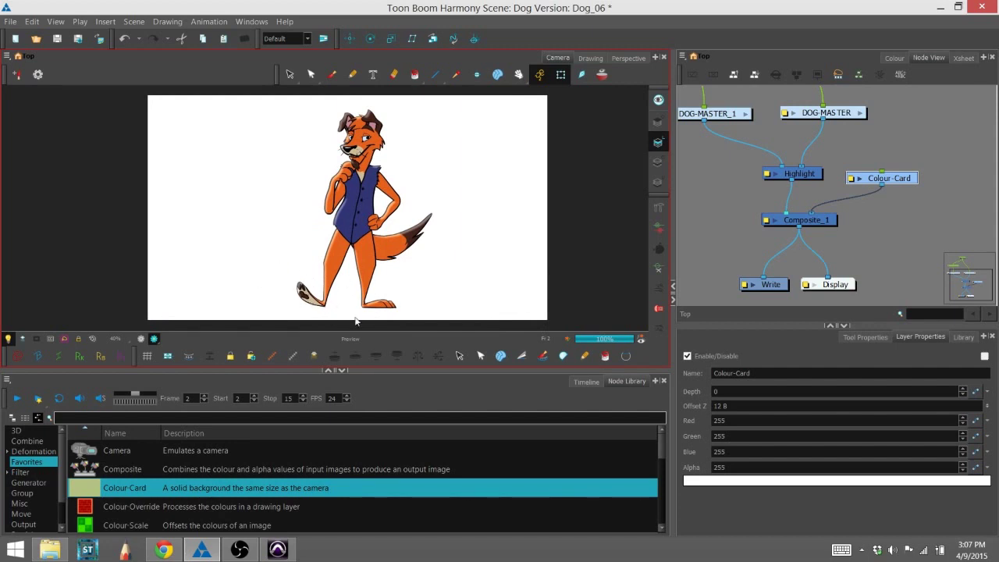
scroll(356, 320, up, 2)
scroll(339, 264, down, 2)
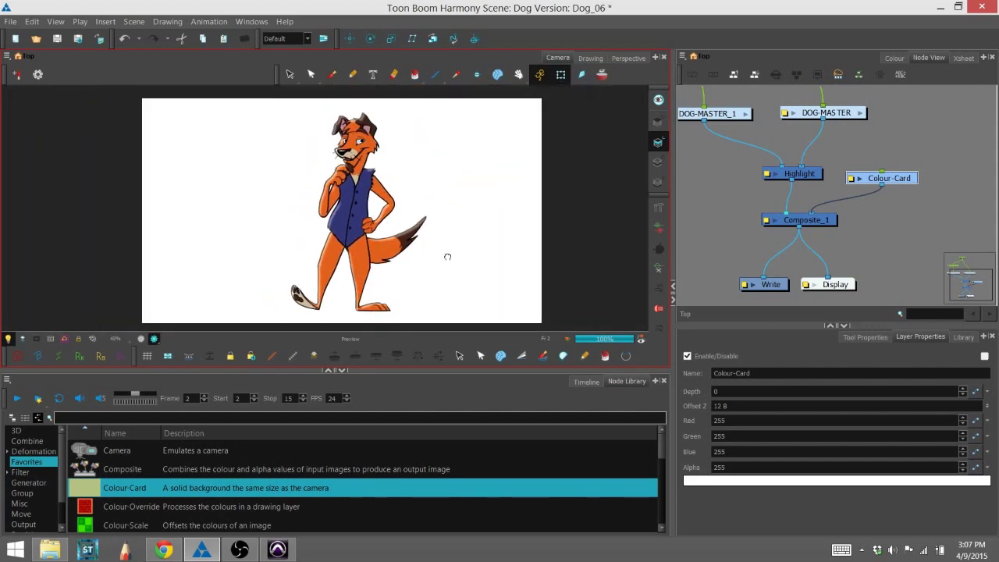
click(866, 481)
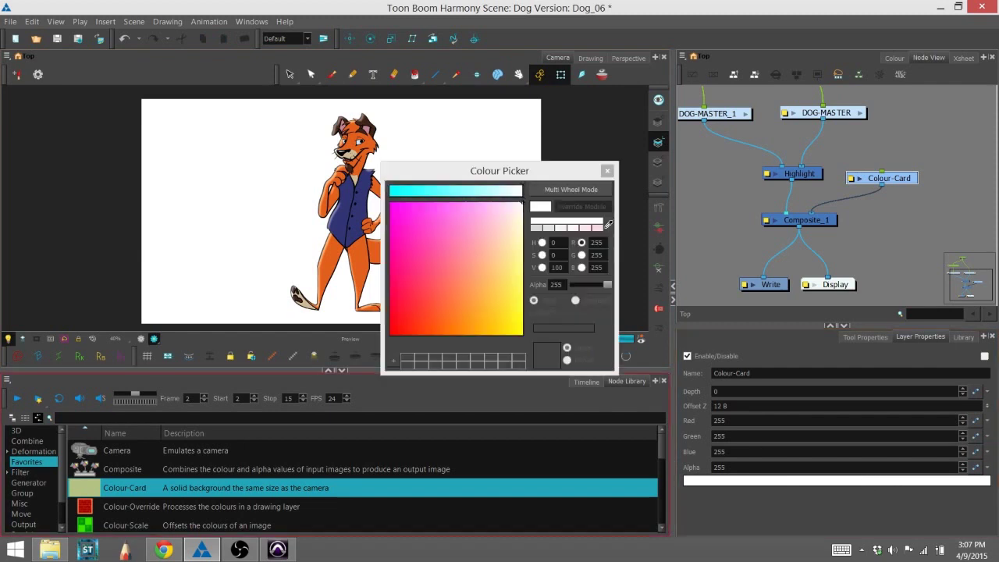
click(478, 250)
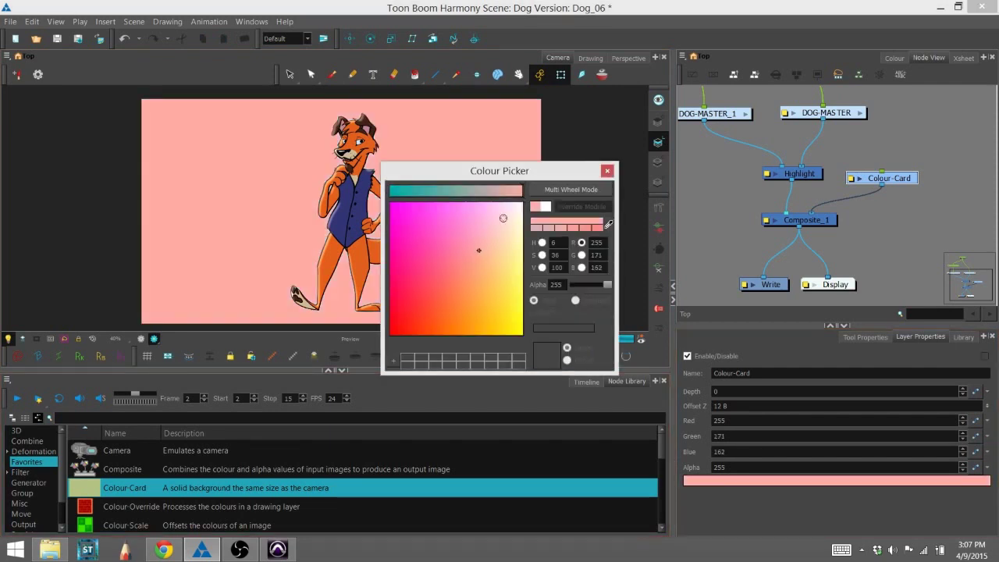
click(538, 229)
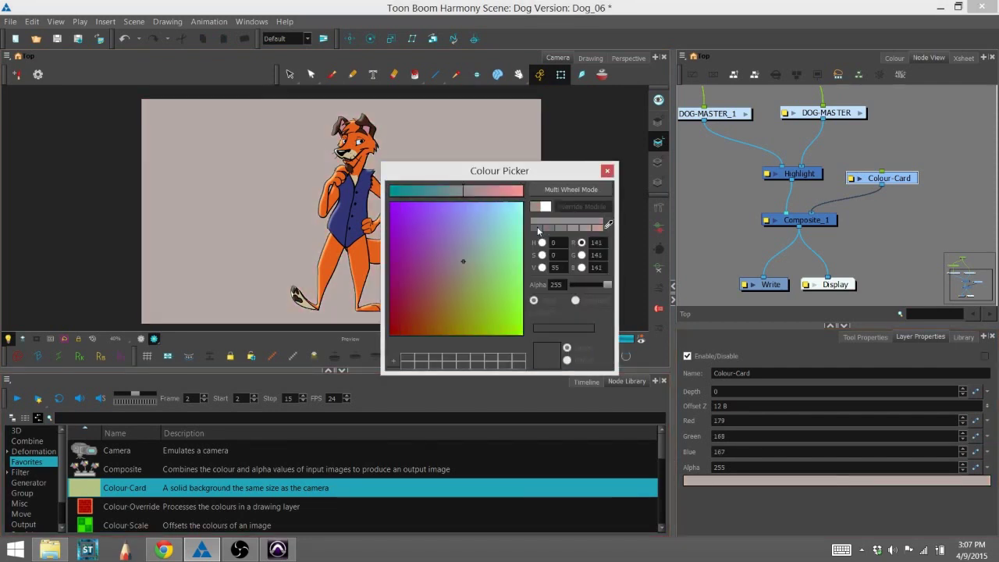
click(607, 171)
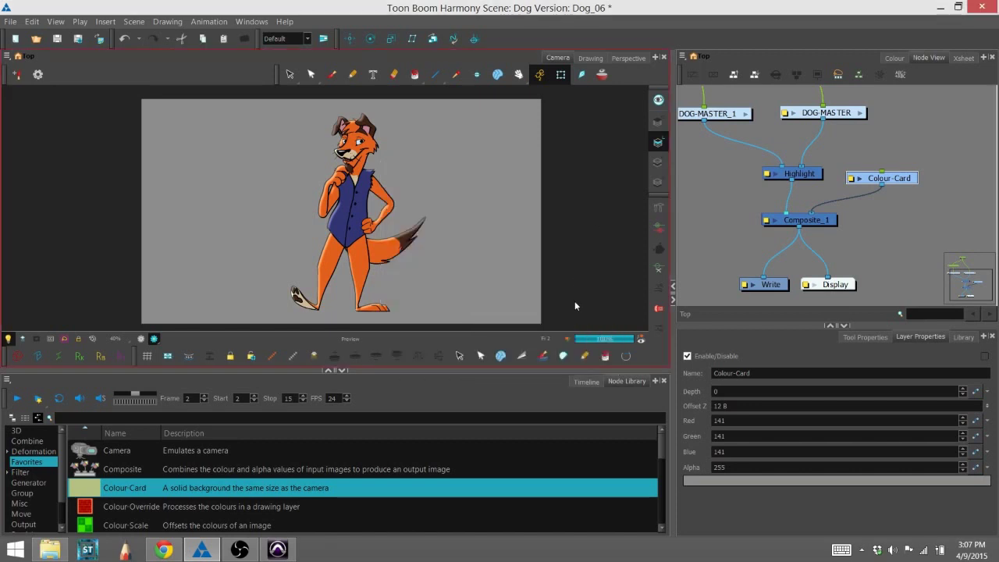
drag(885, 178, 930, 176)
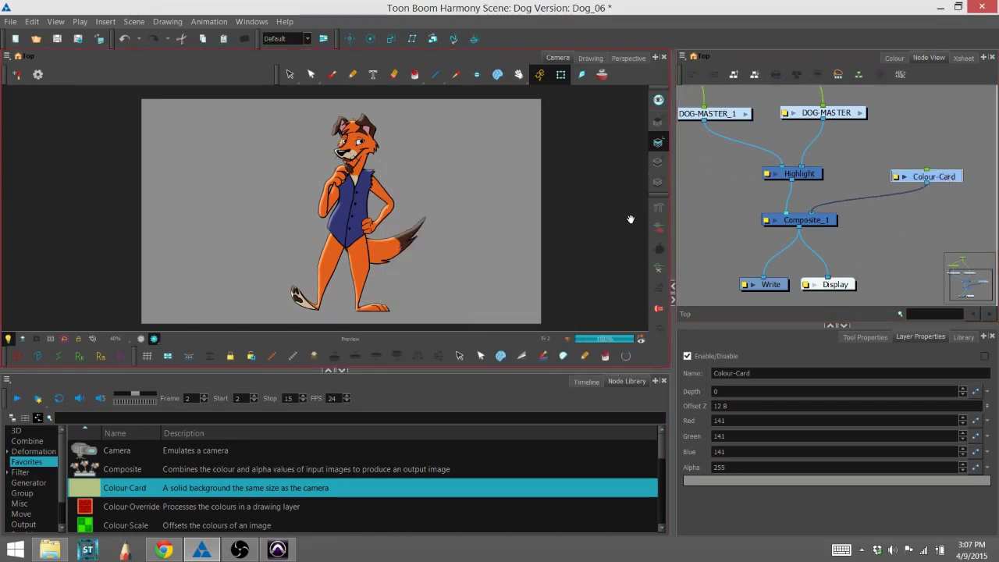
Set the alpha of the Highlight node's colour to 255
click(835, 180)
scroll(335, 280, up, 4)
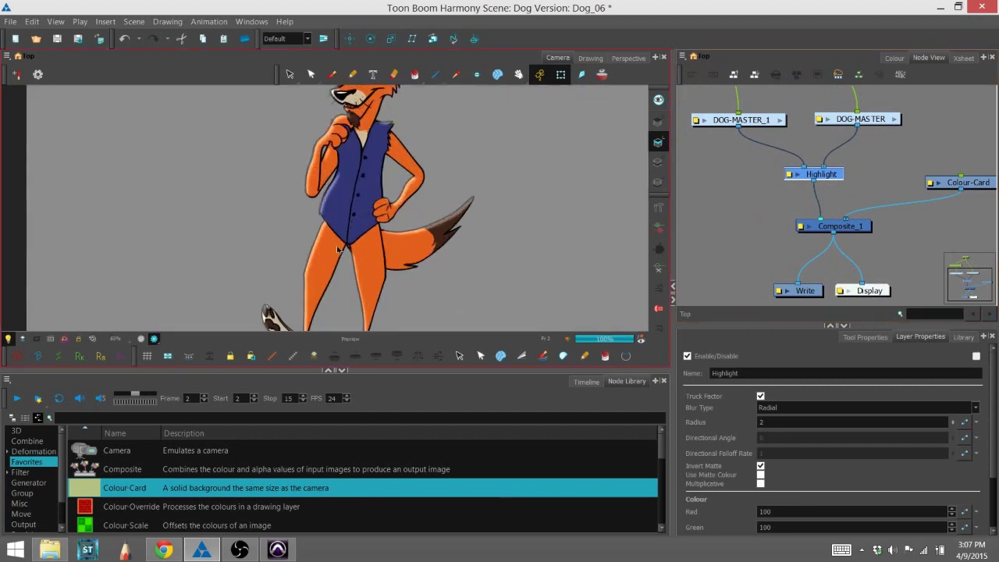
scroll(336, 280, down, 2)
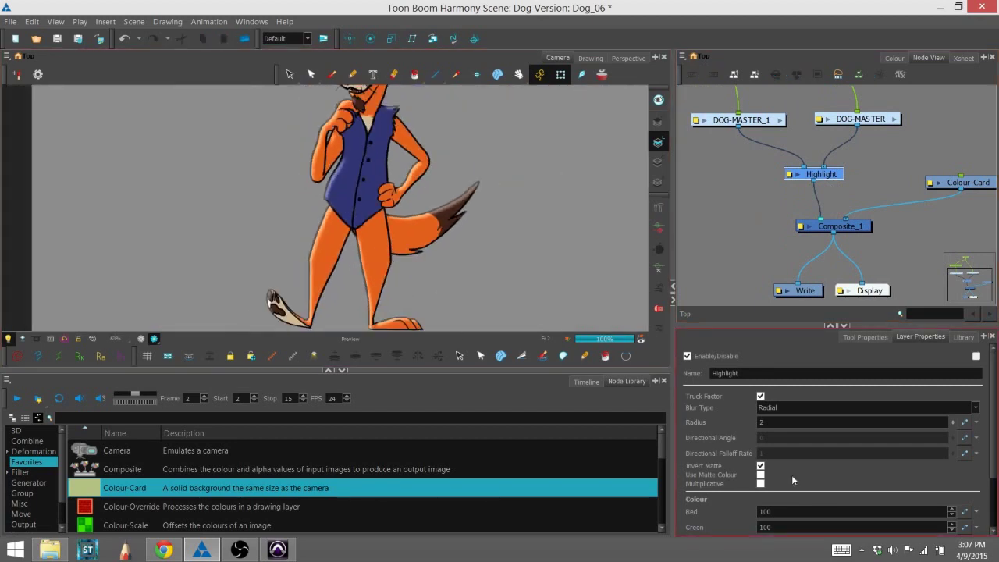
scroll(792, 475, down, 3)
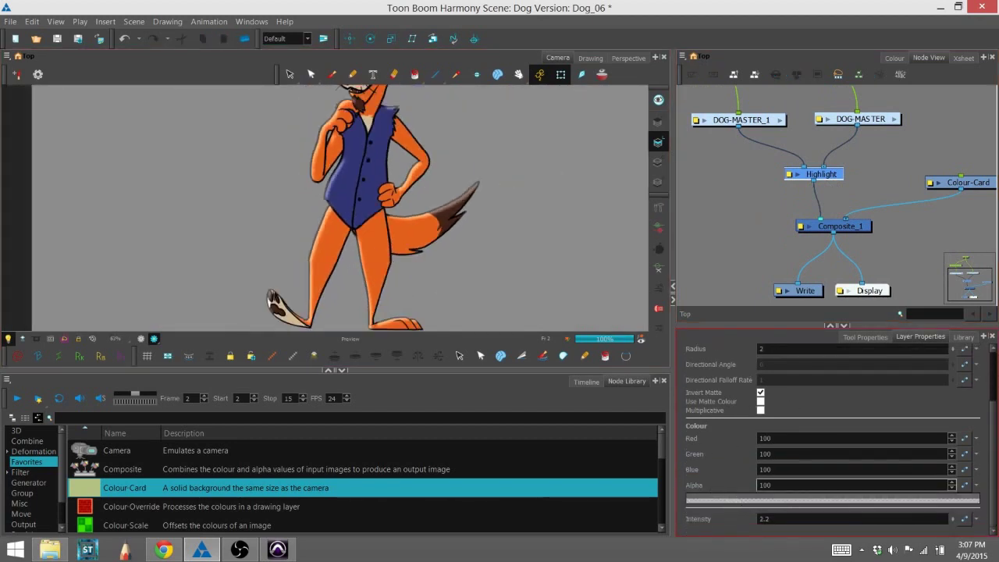
click(898, 483)
text(255)
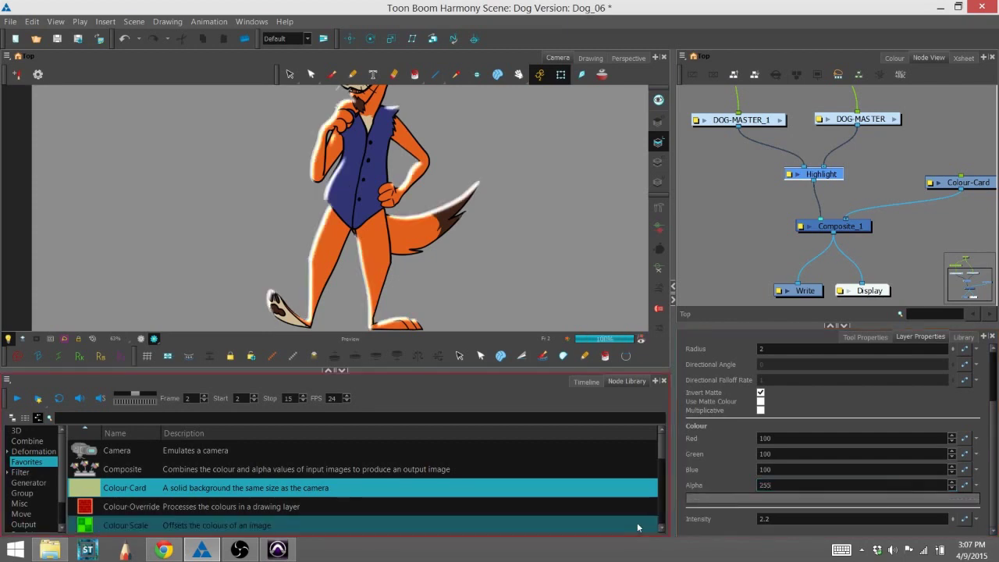
key(Return)
Try several colours for the Highlight node, settling on a warm orange-brown of 137, 86, 22
click(809, 500)
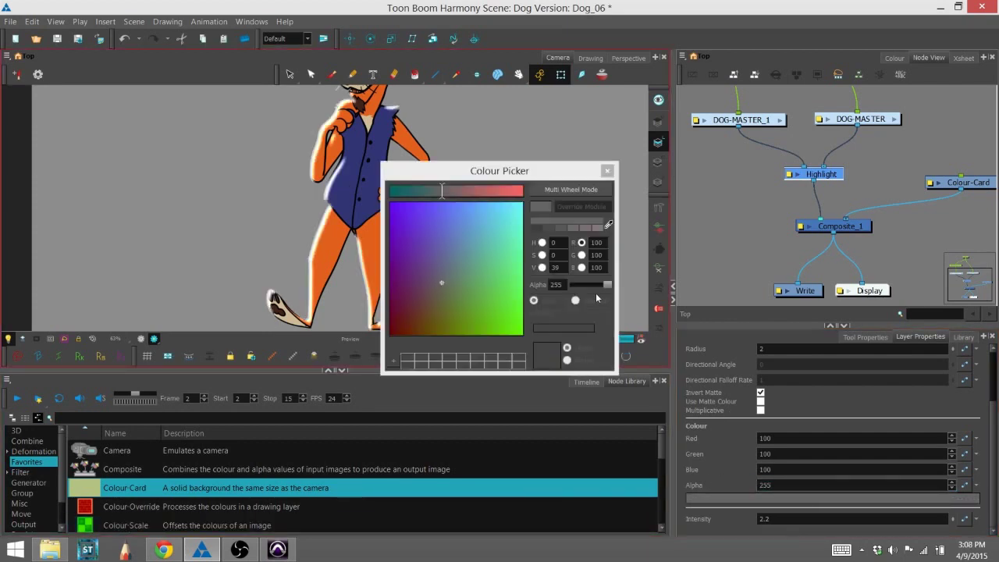
click(489, 314)
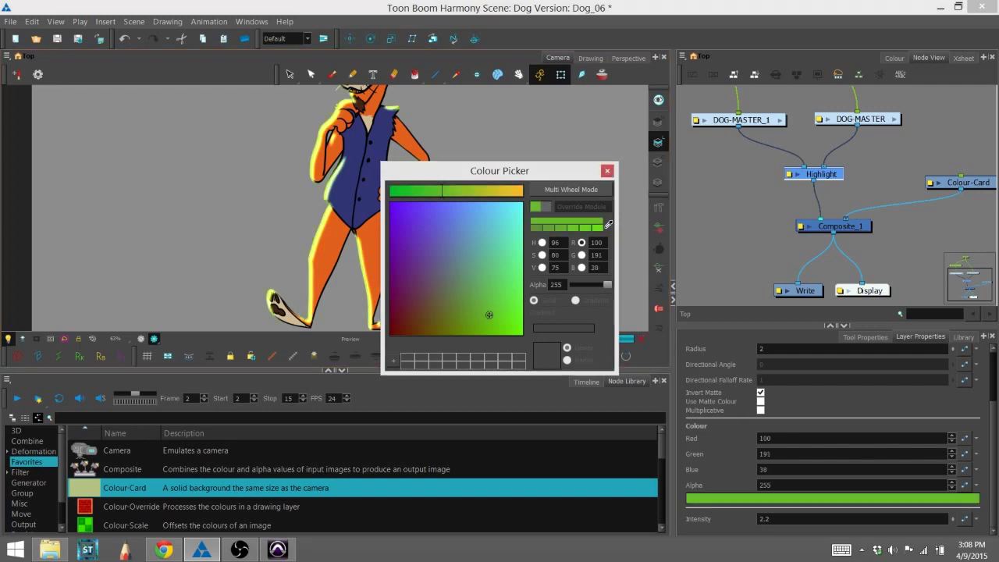
click(424, 240)
click(437, 234)
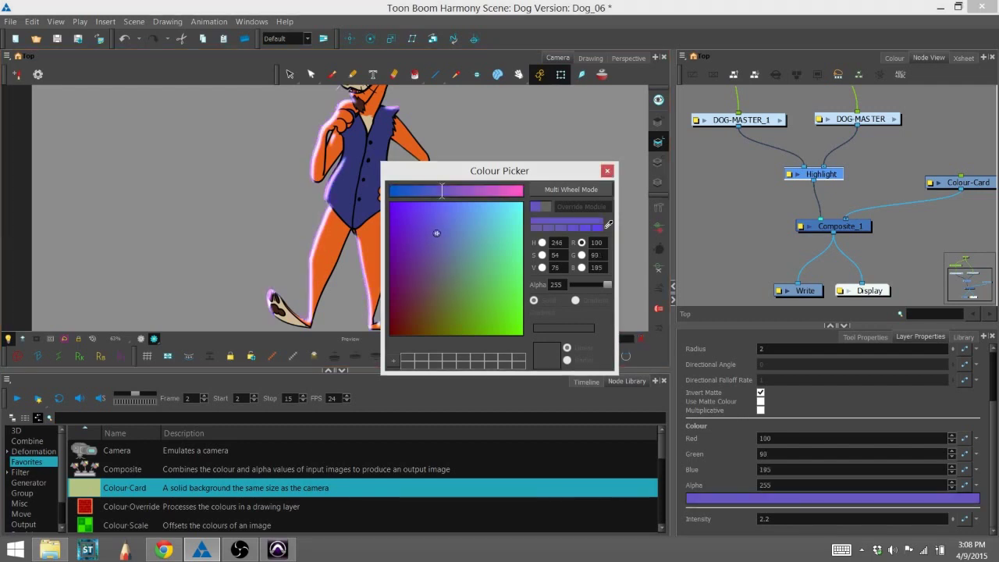
click(452, 237)
click(438, 304)
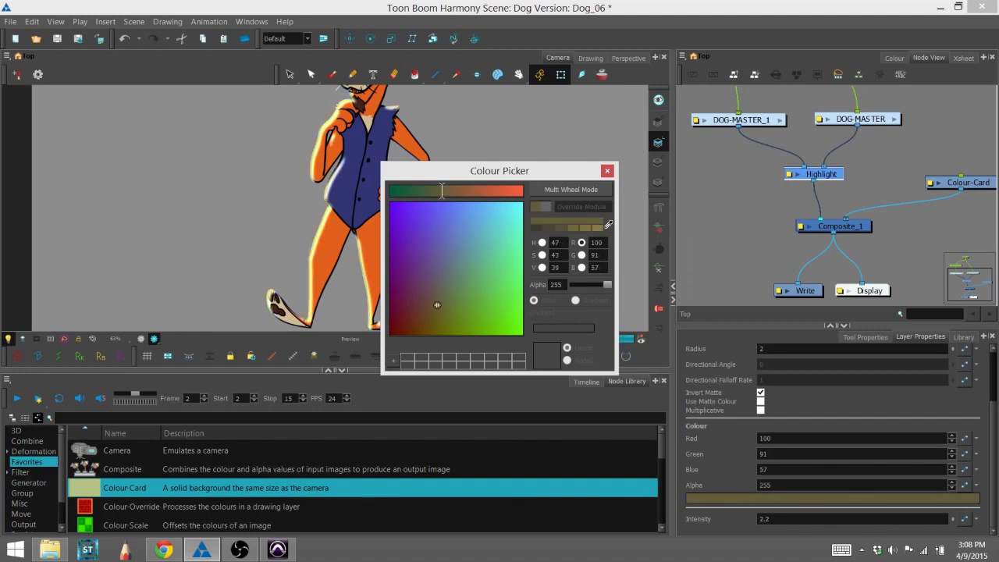
click(462, 189)
click(441, 320)
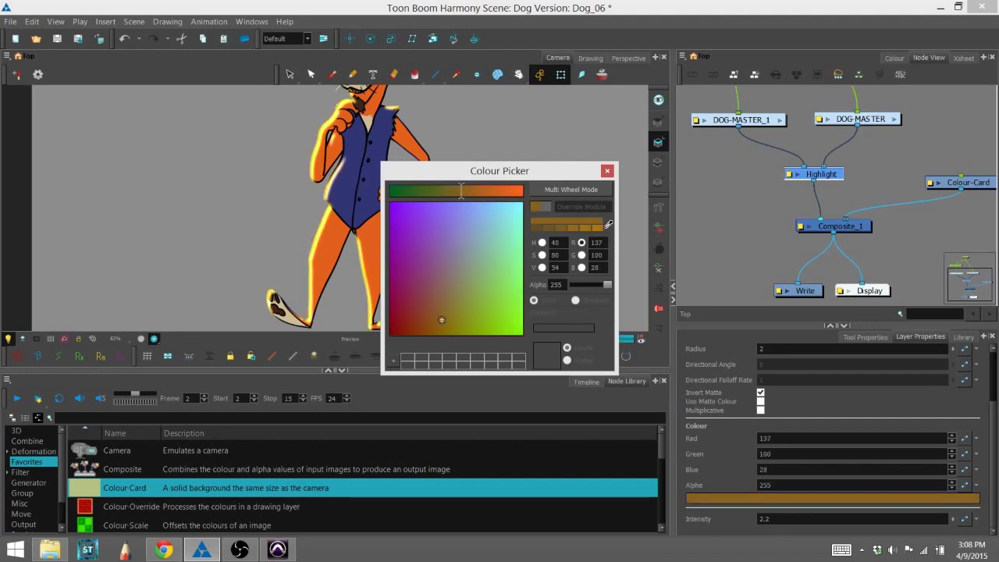
click(435, 323)
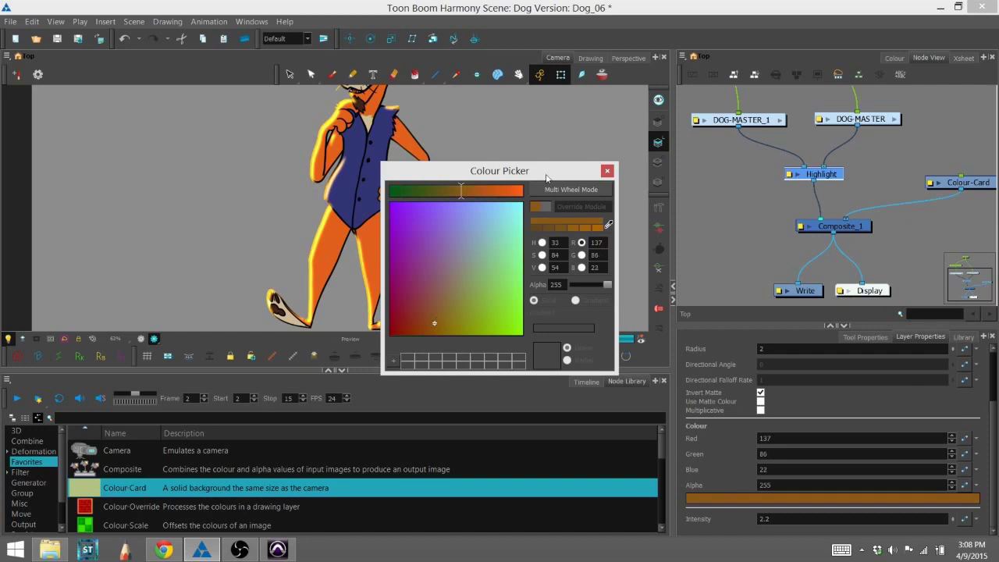
click(608, 171)
Set the alpha of the Highlight node's colour to 100
click(827, 484)
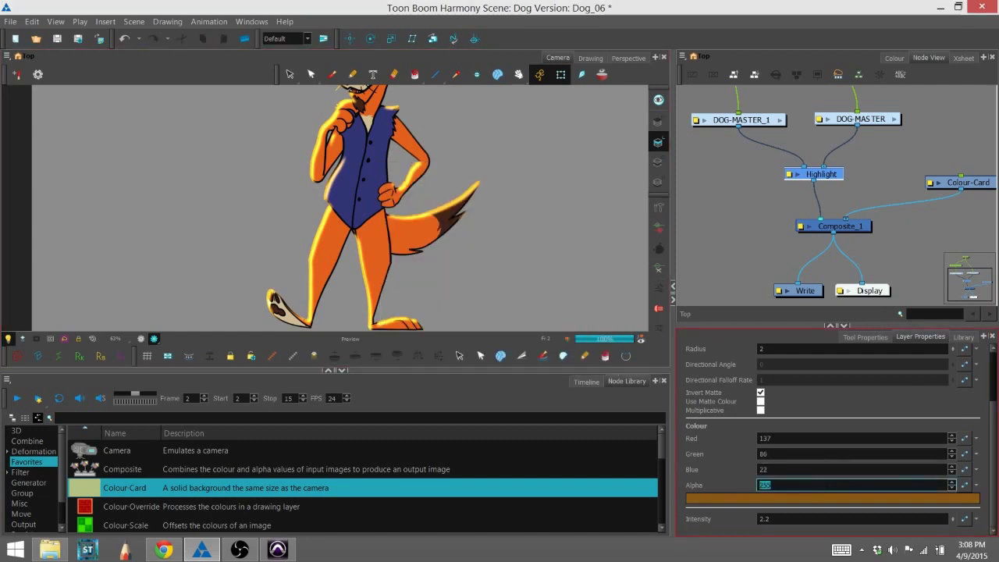
text(100)
key(Return)
click(468, 276)
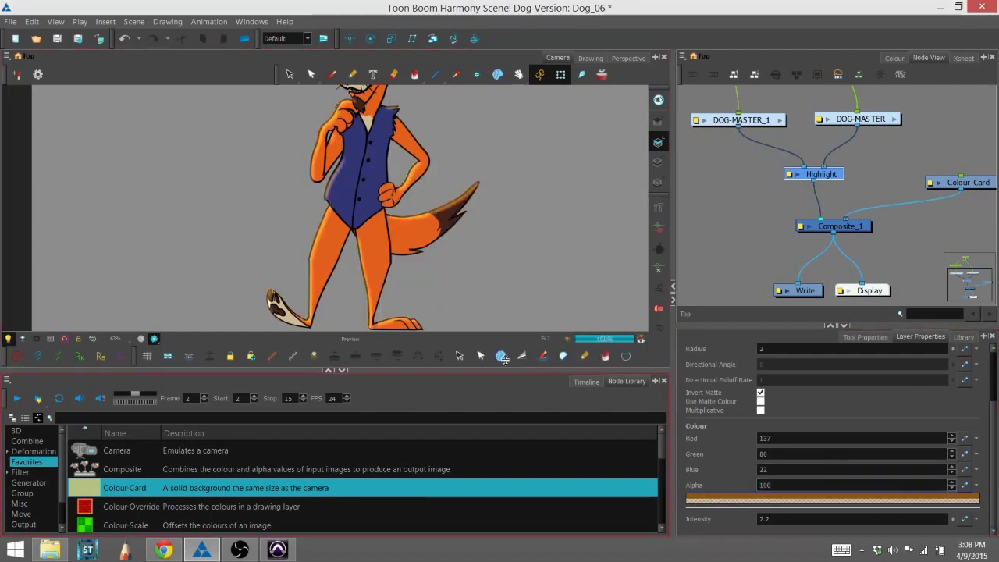
Change the Colour-Card node's colour to a dark grey of 47, 47, 47 as the scene background
click(467, 275)
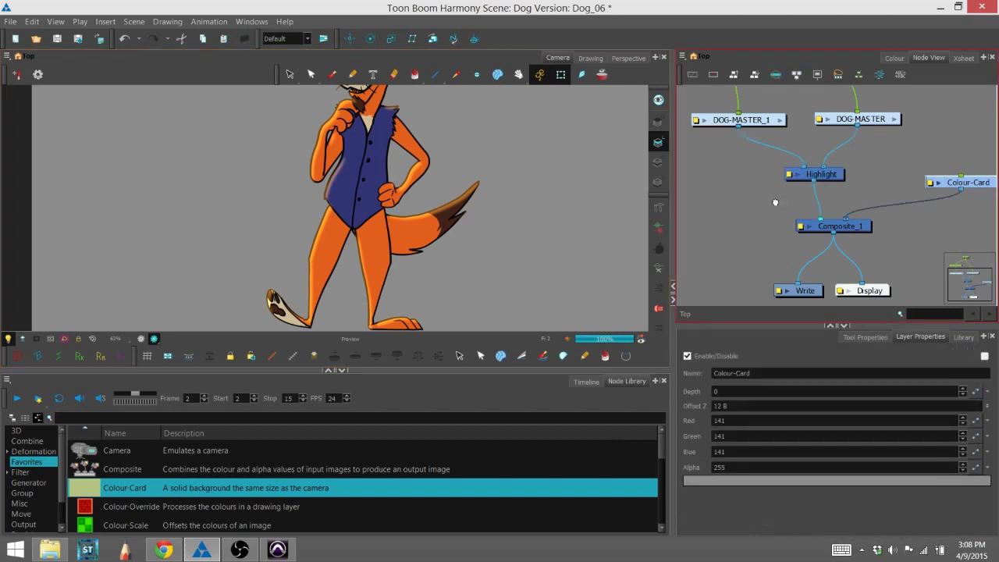
drag(776, 198, 785, 250)
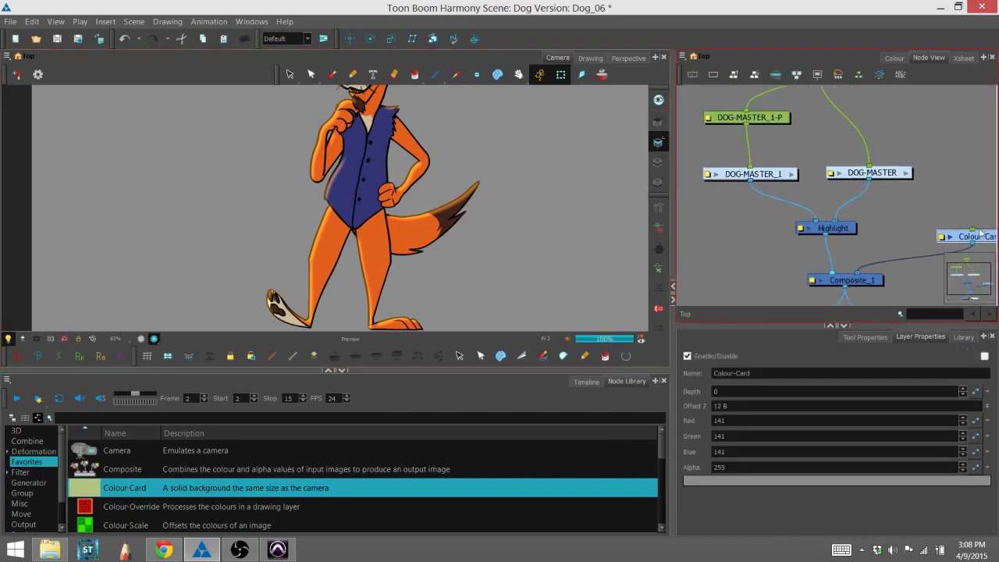
click(836, 507)
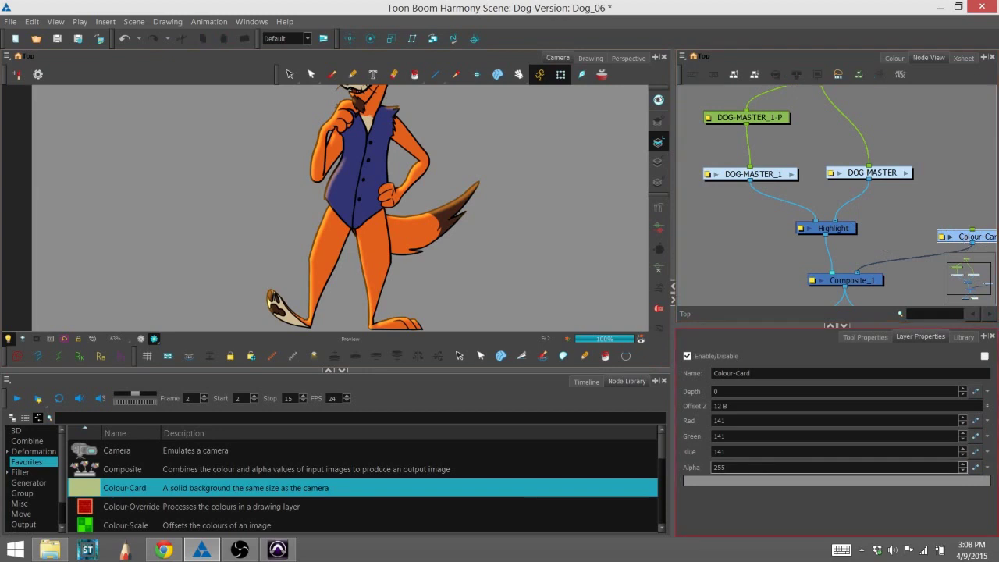
click(740, 478)
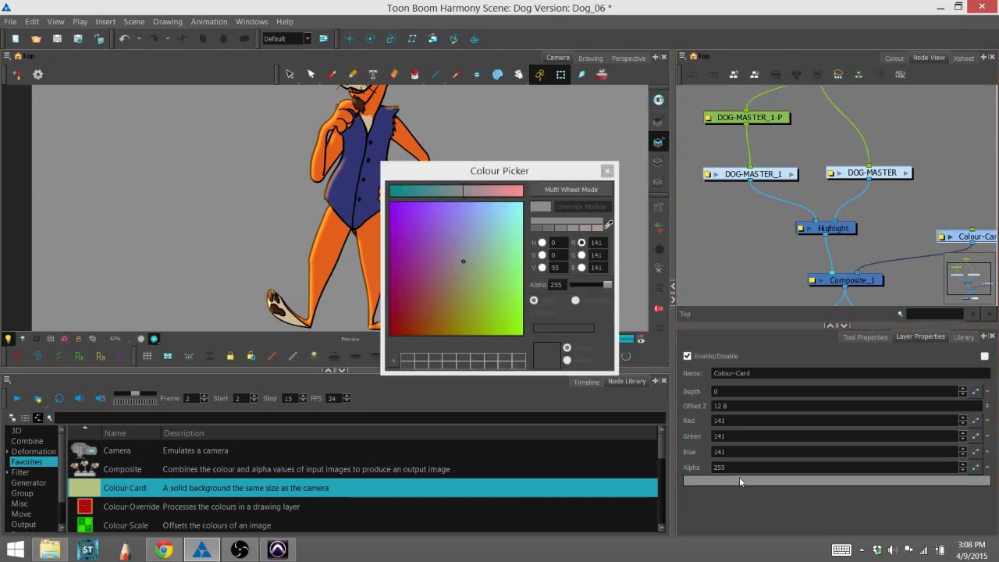
click(463, 191)
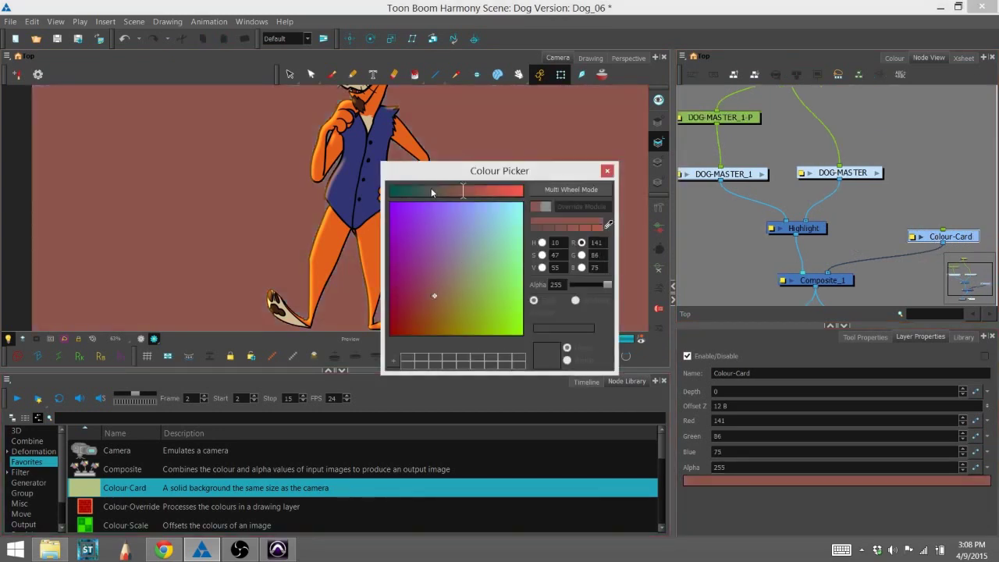
click(429, 191)
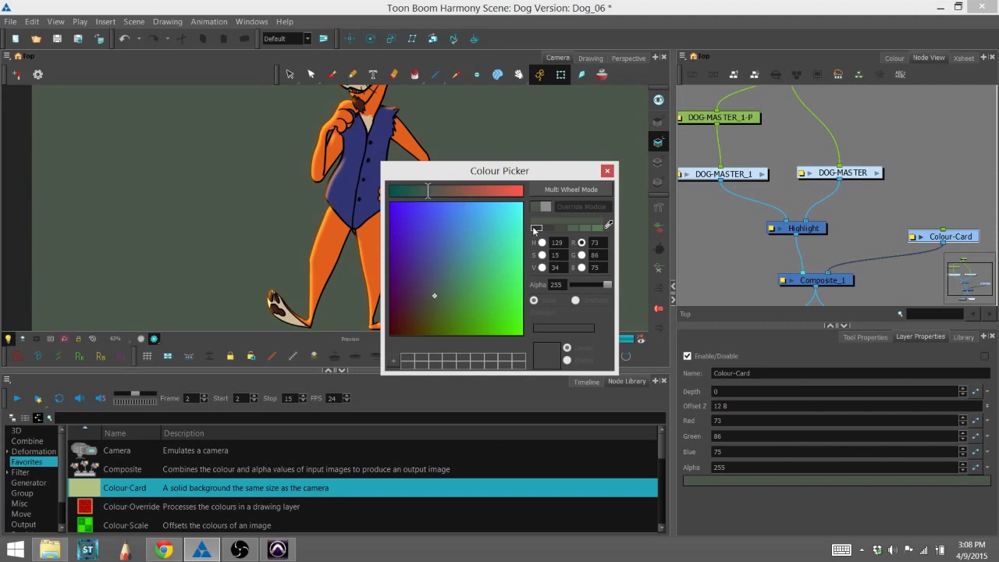
click(535, 229)
click(607, 171)
drag(492, 187, 504, 260)
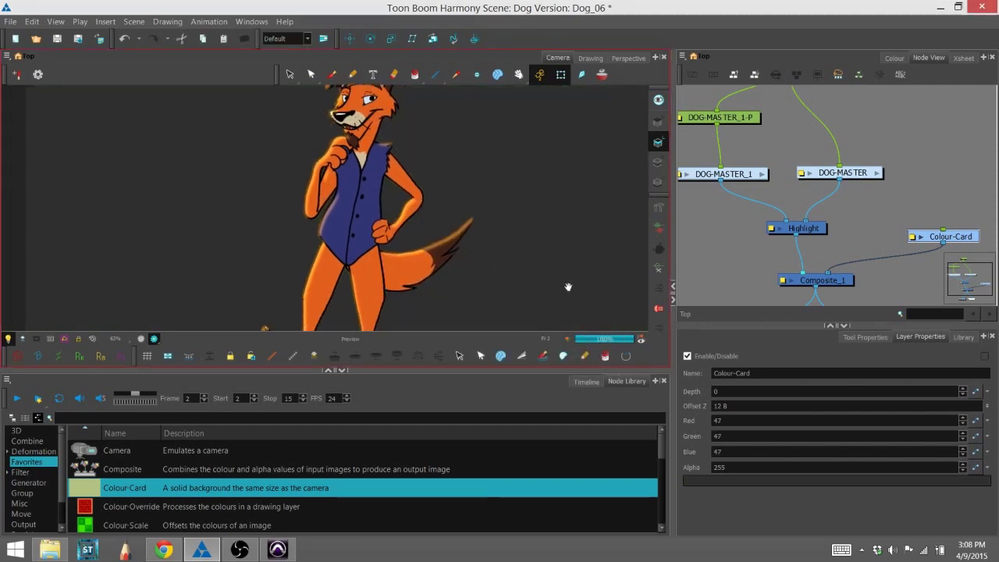
Raise the Highlight node's radial blur radius to 6.6 to soften the rim light
click(803, 228)
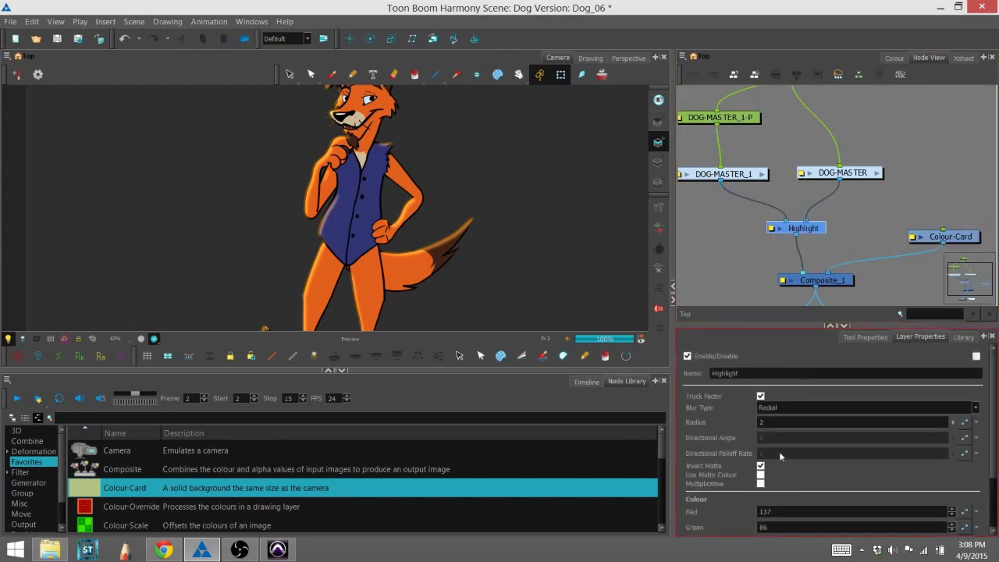
click(898, 423)
click(951, 419)
key(2)
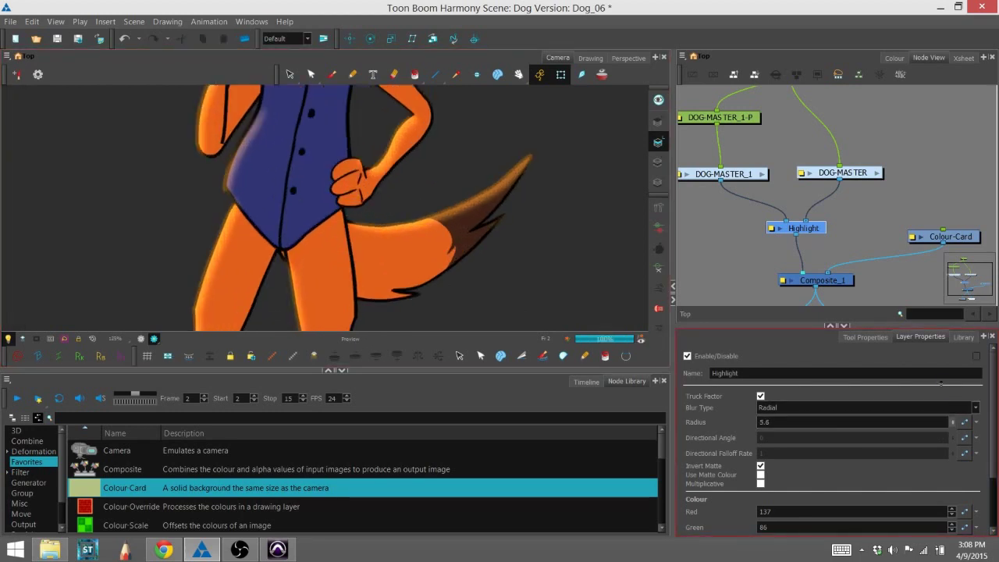
click(463, 194)
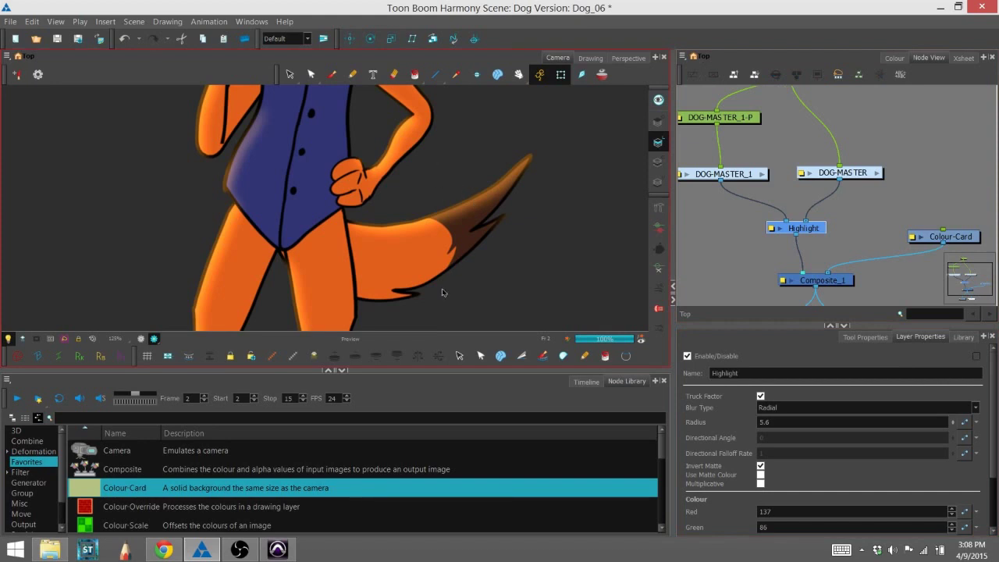
click(889, 412)
drag(954, 417, 954, 409)
click(755, 434)
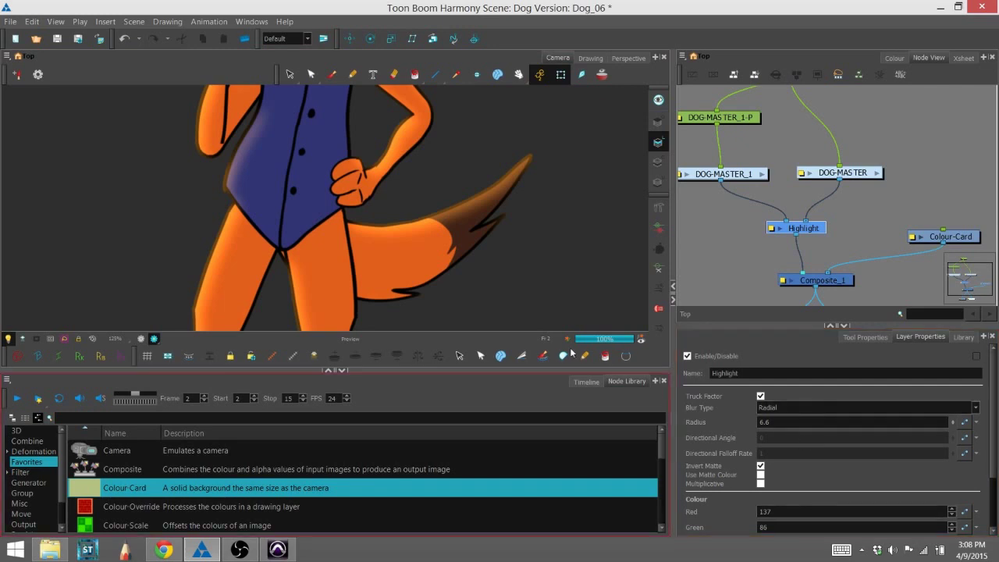
scroll(403, 262, down, 2)
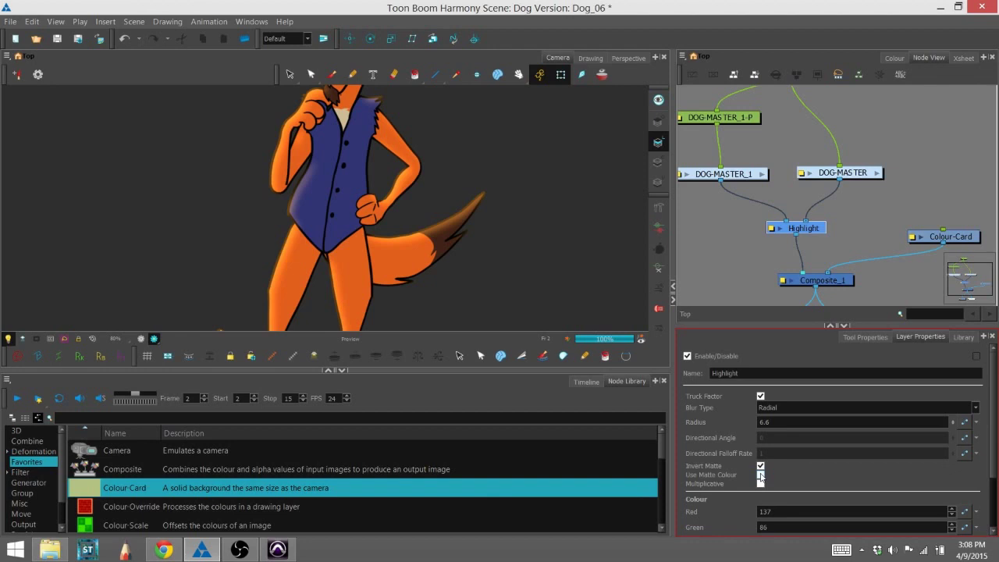
Try the Use Matte Colour option on the Highlight node, check the character, and switch it back off
click(760, 474)
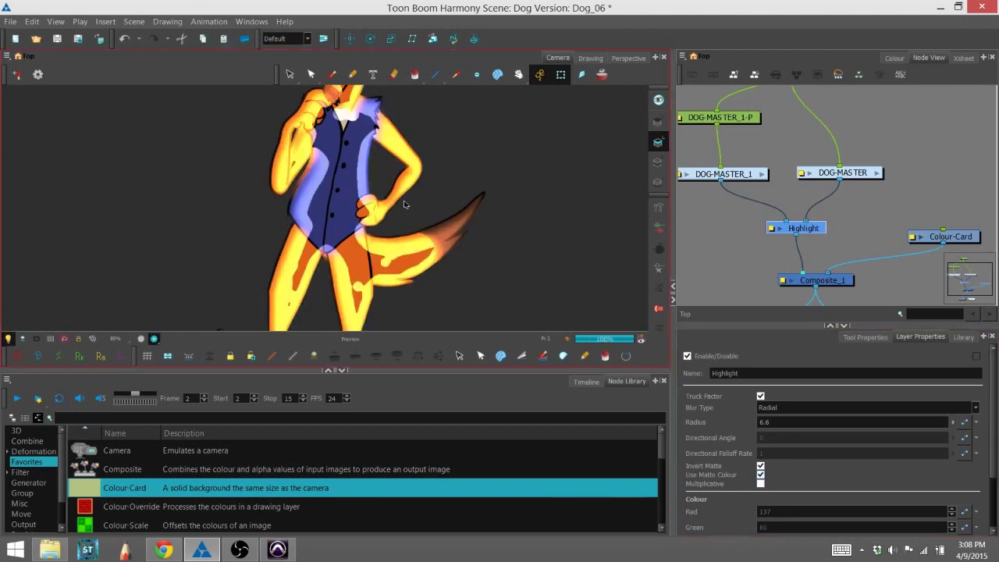
drag(424, 195, 423, 248)
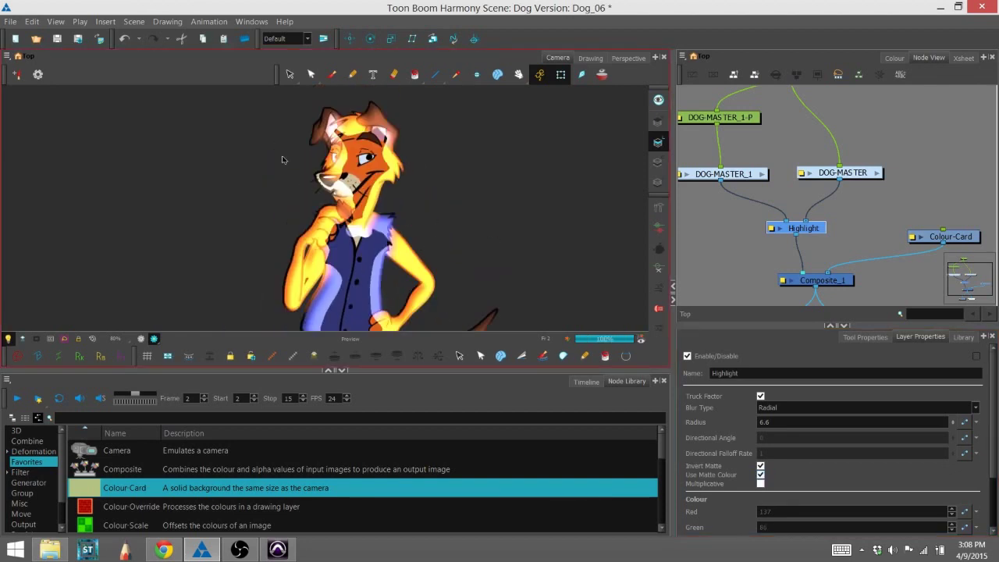
click(760, 475)
drag(509, 261, 466, 198)
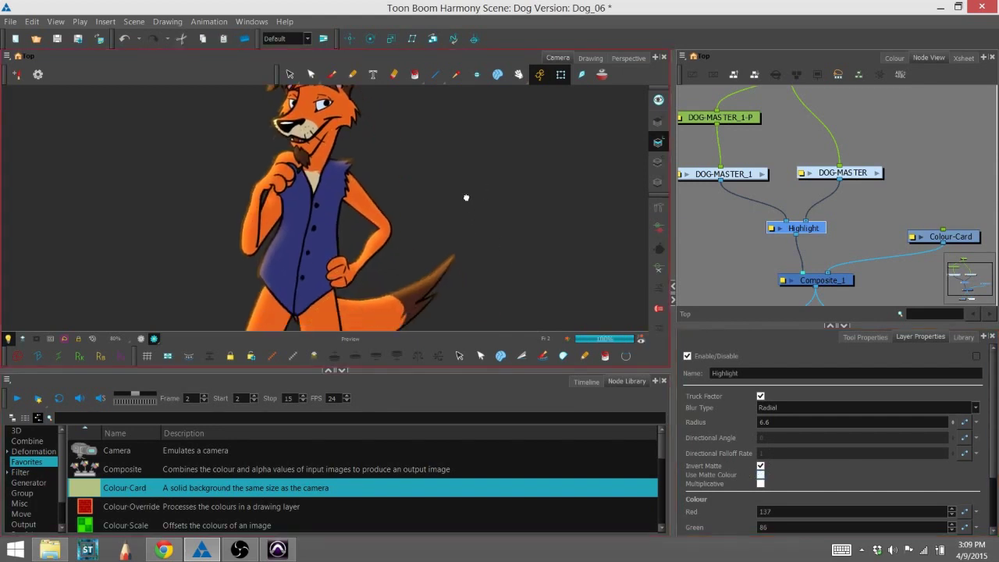
Try the Highlight node without Invert Matte, compare the effect on the character, and switch the option back on
scroll(477, 197, down, 3)
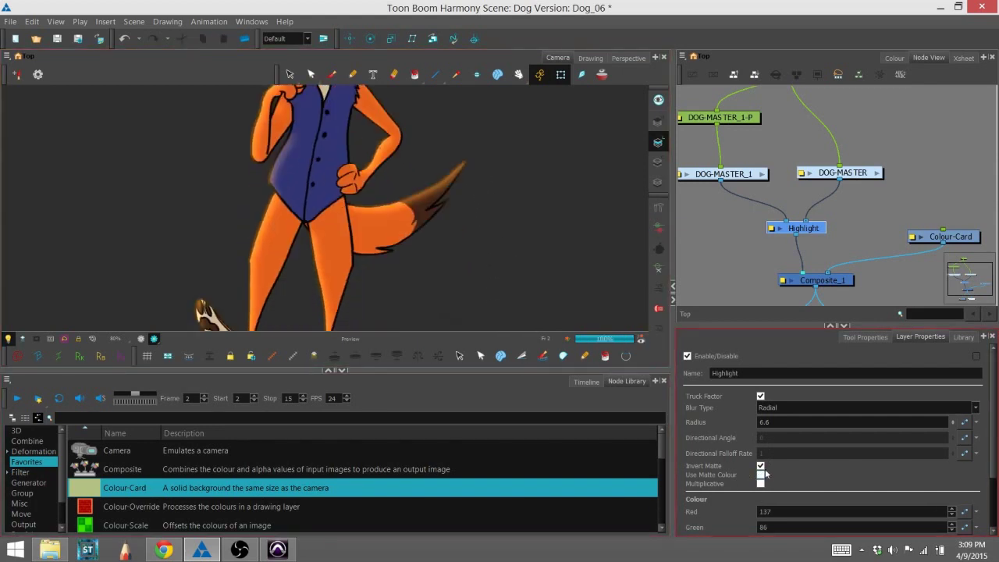
click(760, 467)
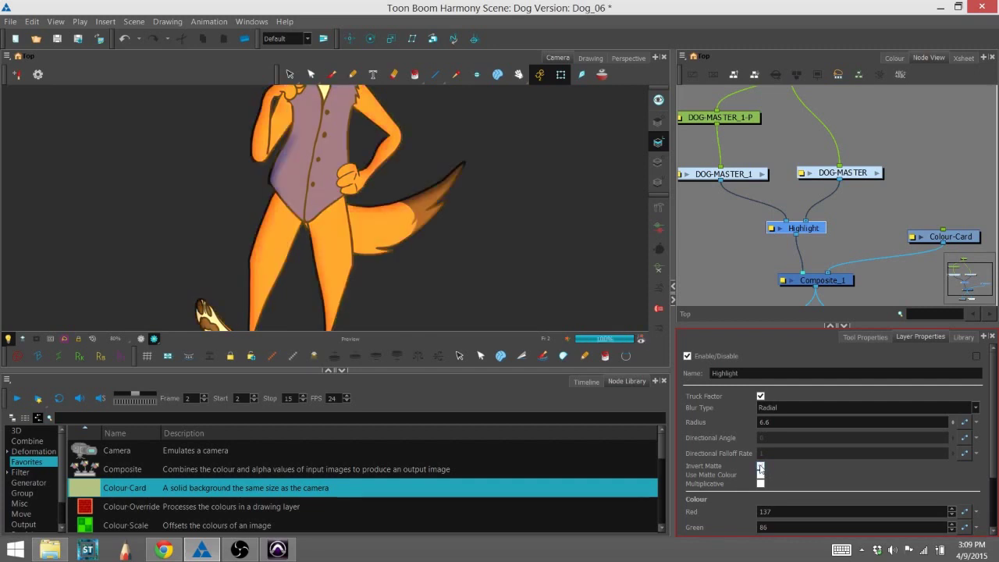
scroll(484, 258, up, 3)
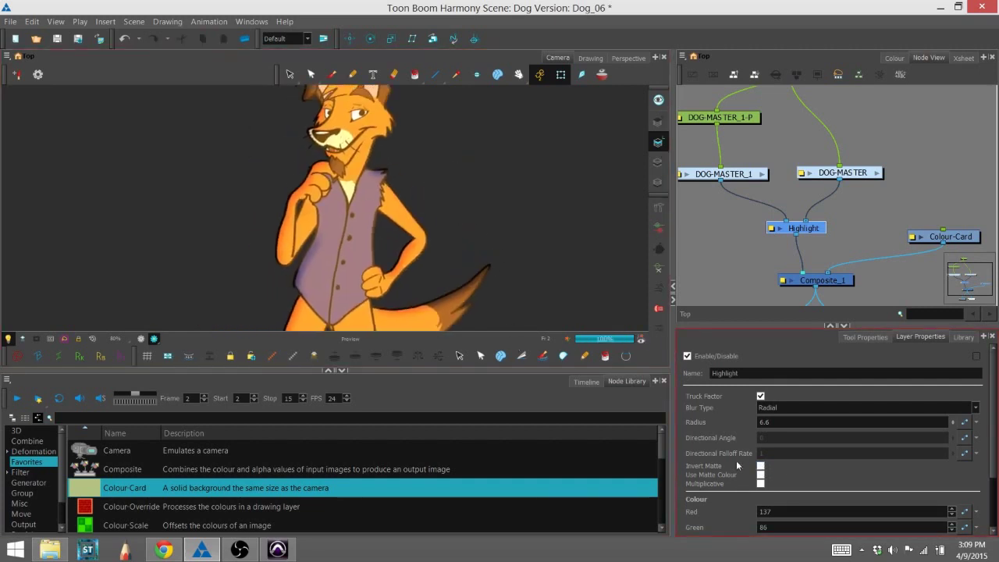
click(760, 467)
Review the Highlight node's colour settings and the rim light across the whole dog character
scroll(726, 469, down, 3)
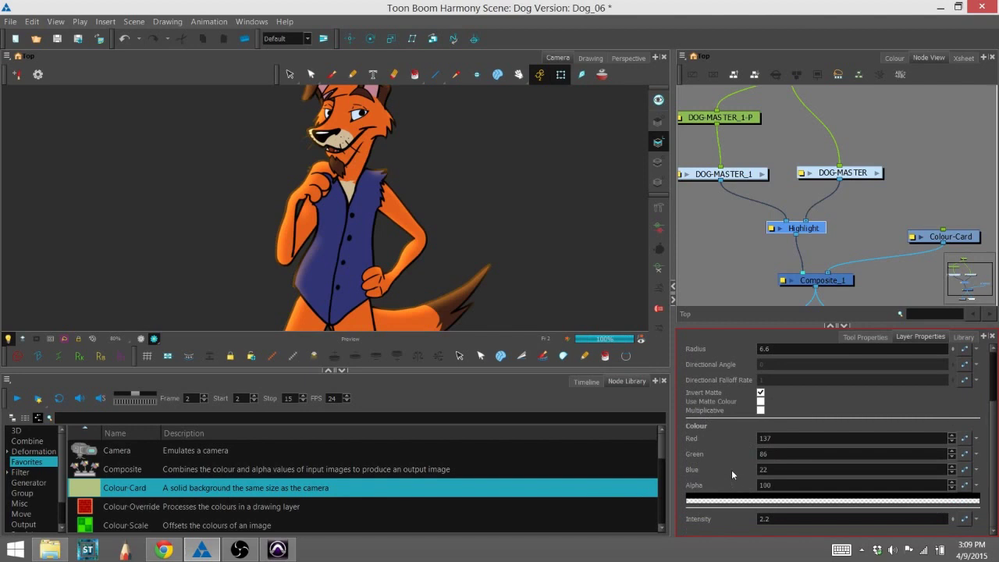
scroll(328, 190, down, 3)
drag(464, 257, 470, 246)
scroll(415, 265, up, 2)
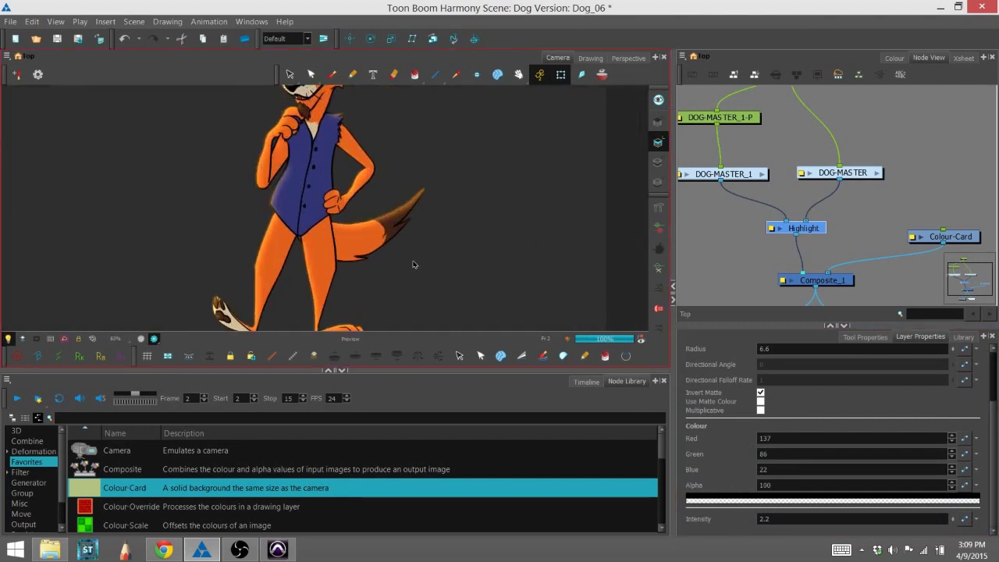
scroll(409, 263, down, 1)
scroll(425, 219, down, 1)
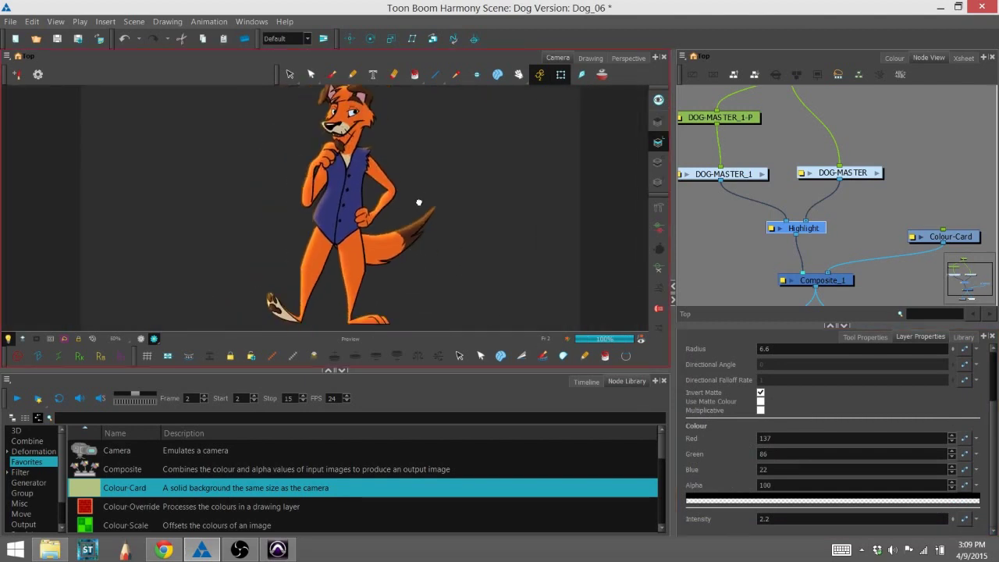